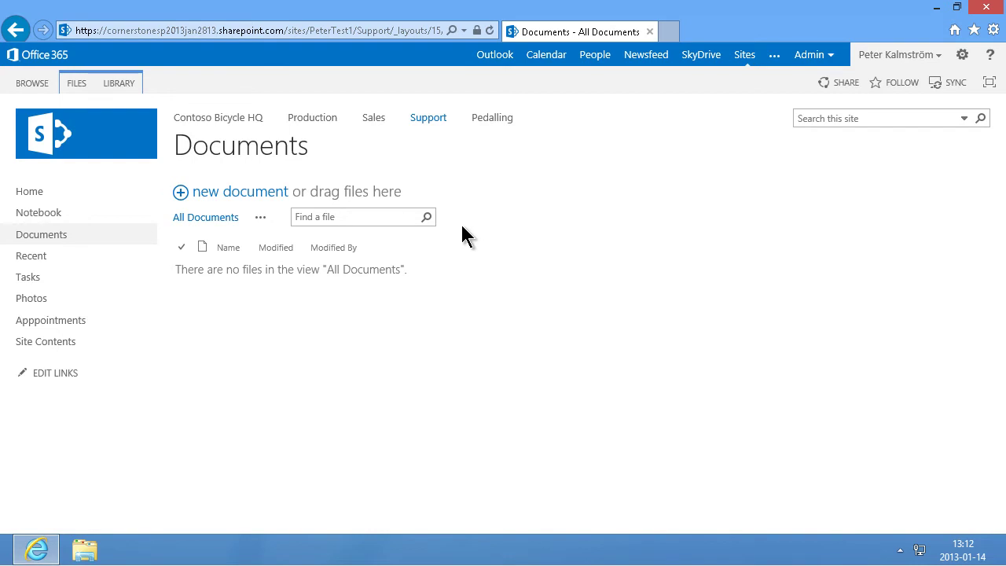
# Create a new Word document named "Test 1" in the Documents library
pyautogui.click(225, 201)
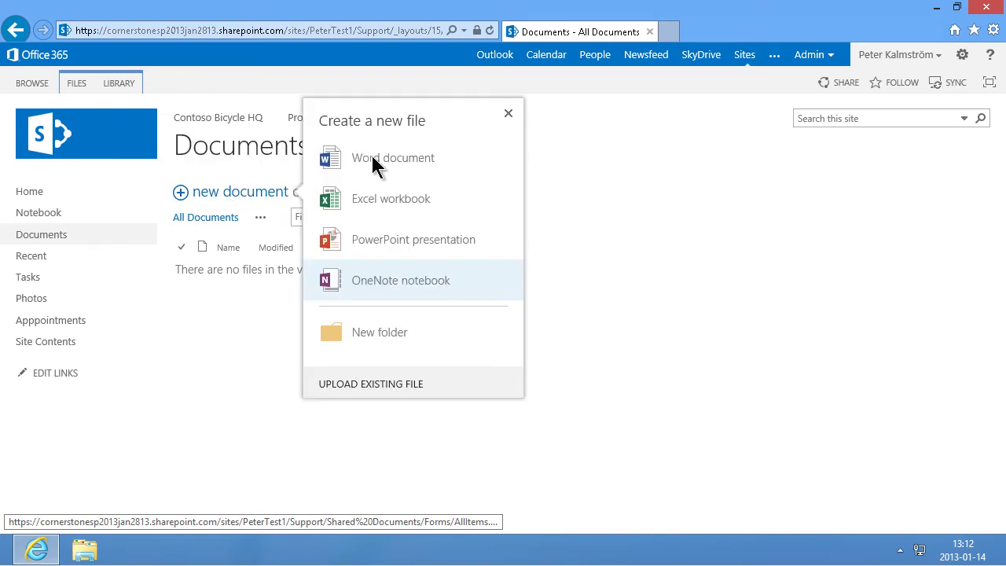
pyautogui.click(377, 163)
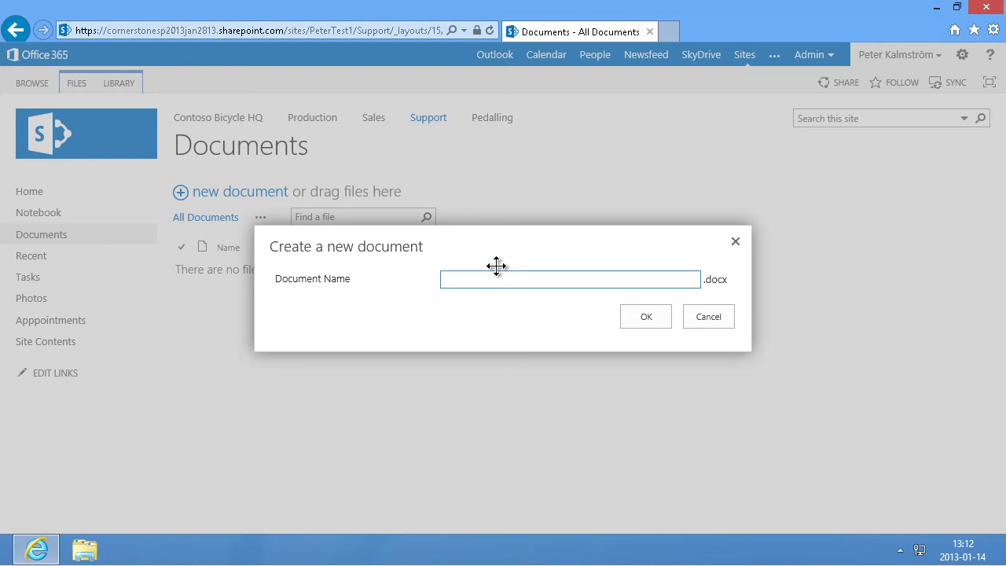
pyautogui.write('Test 1')
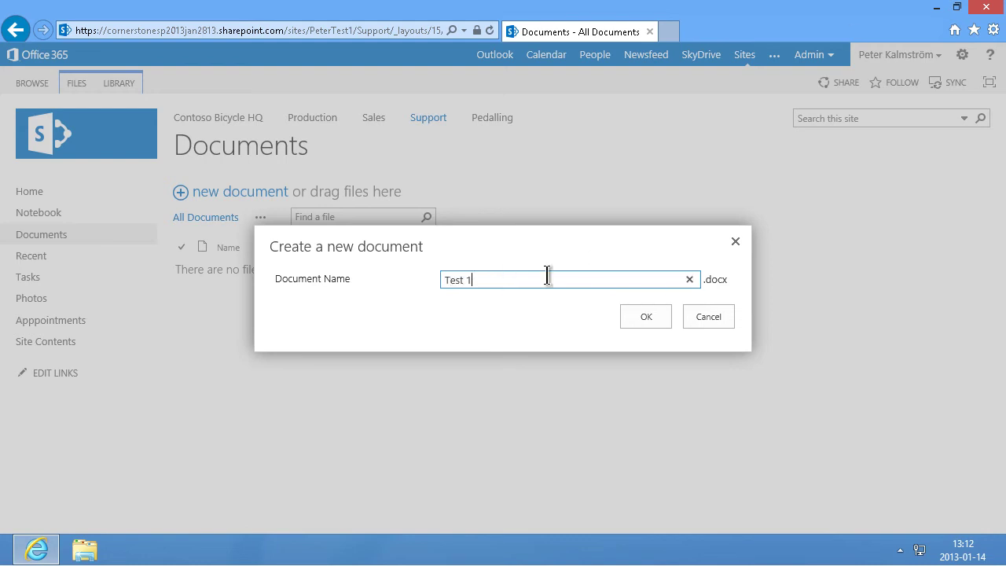
pyautogui.click(638, 317)
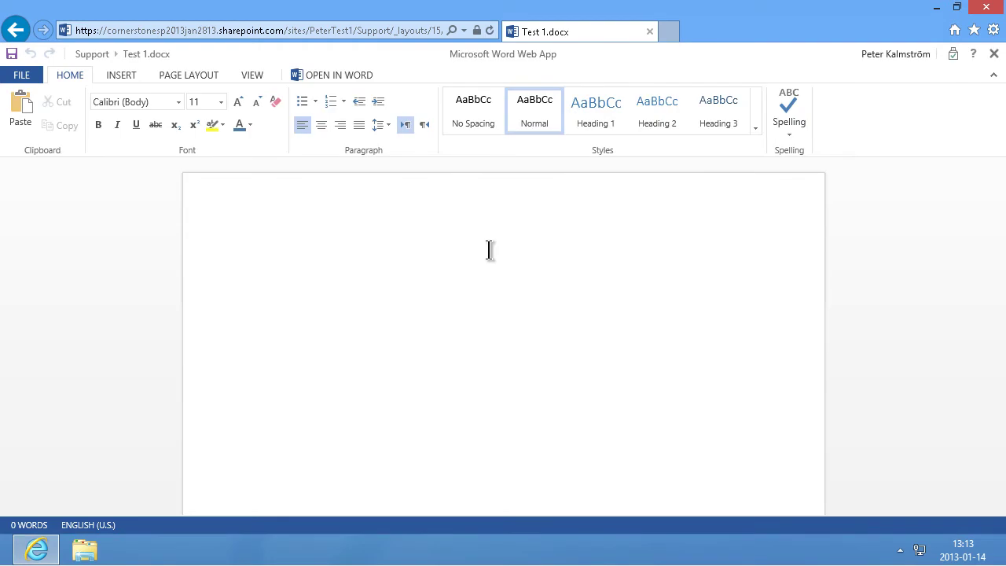
# Fill the blank document with placeholder paragraphs using =rand() in place of =lorem()
pyautogui.write('o')
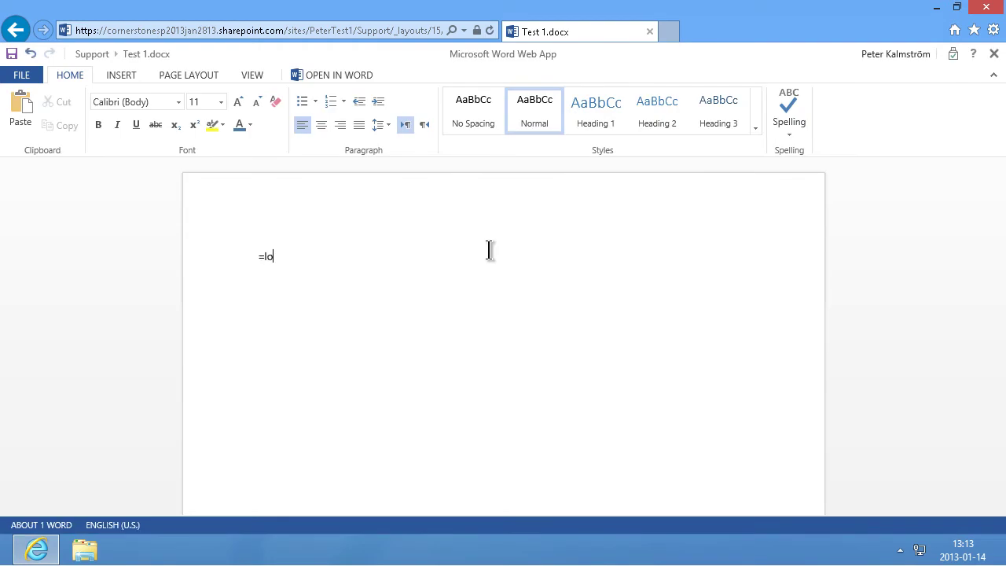
pyautogui.write('rem()')
pyautogui.doubleClick(281, 258)
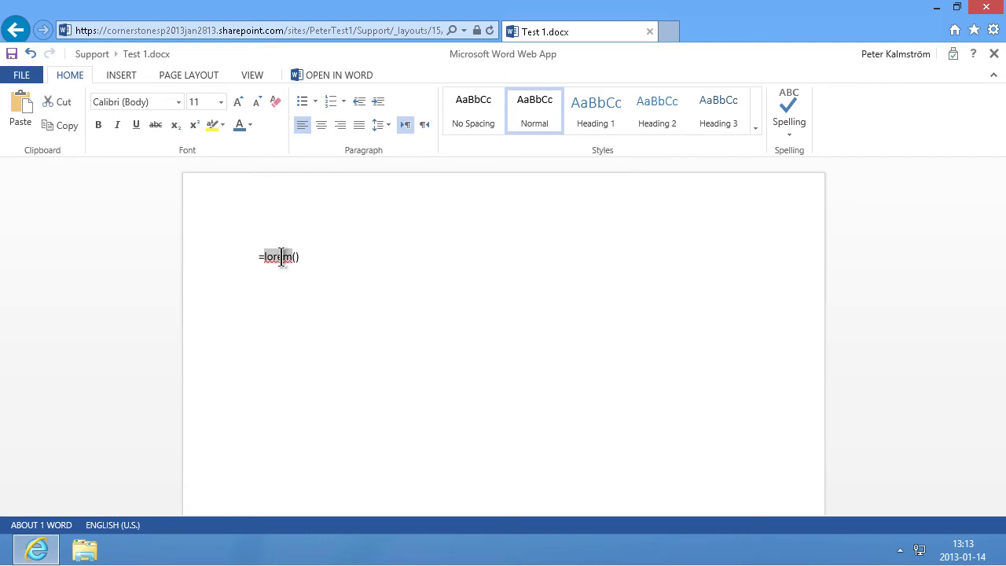
pyautogui.write('rand')
pyautogui.press('Return')
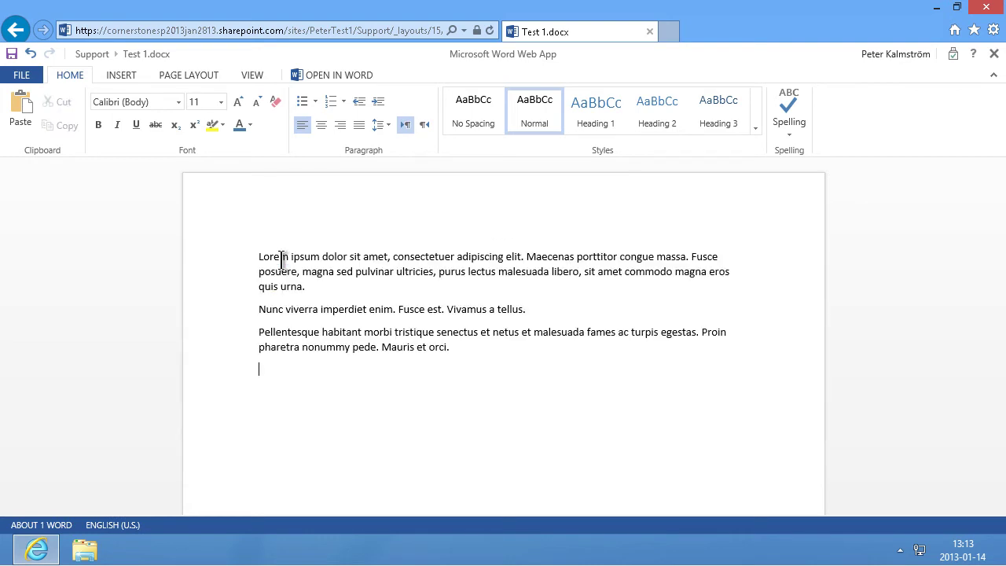
# Exit the Test 1 document and return to the Documents library
pyautogui.click(22, 81)
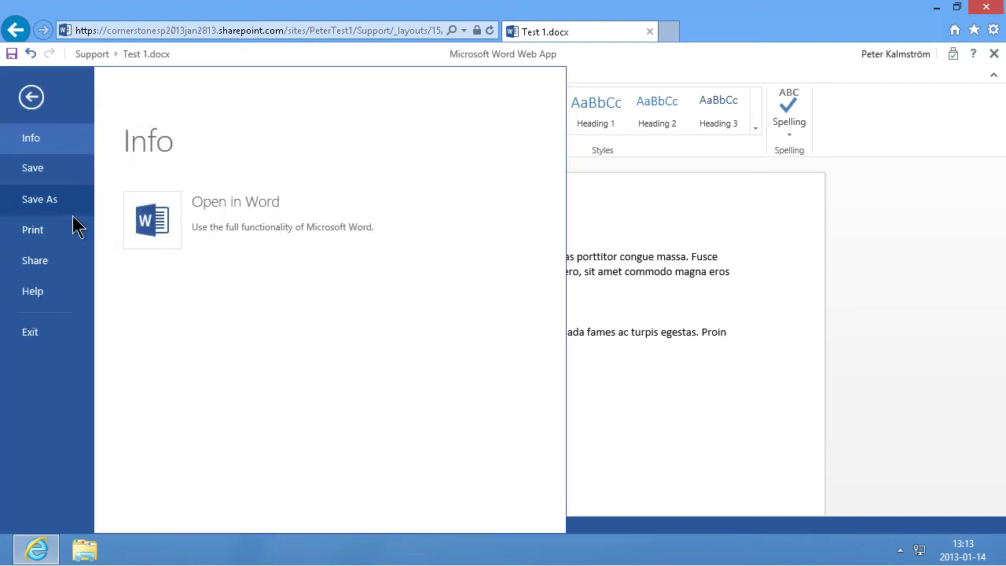
pyautogui.click(69, 338)
pyautogui.click(477, 318)
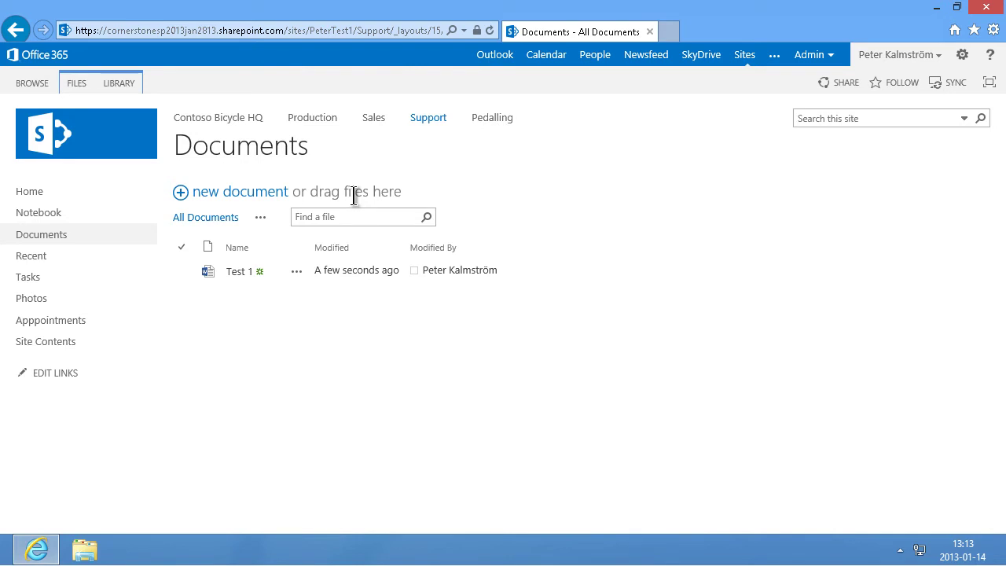
# Switch to File Explorer and upload Employee, Grupparbete_SharePoint_2 and Gustav Vasa 1 from the local Documents folder by dropping them on the SharePoint library
pyautogui.click(84, 550)
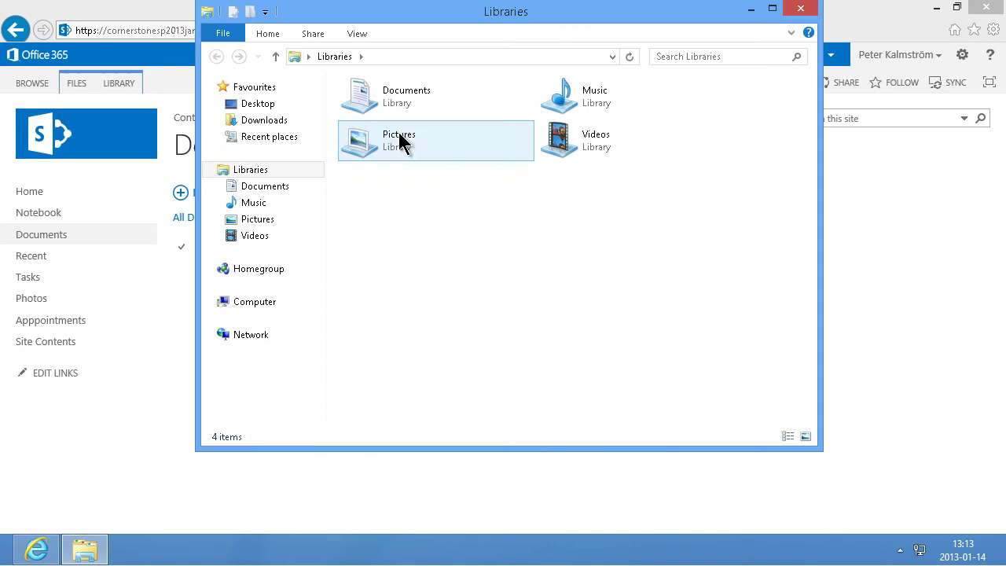
pyautogui.doubleClick(395, 86)
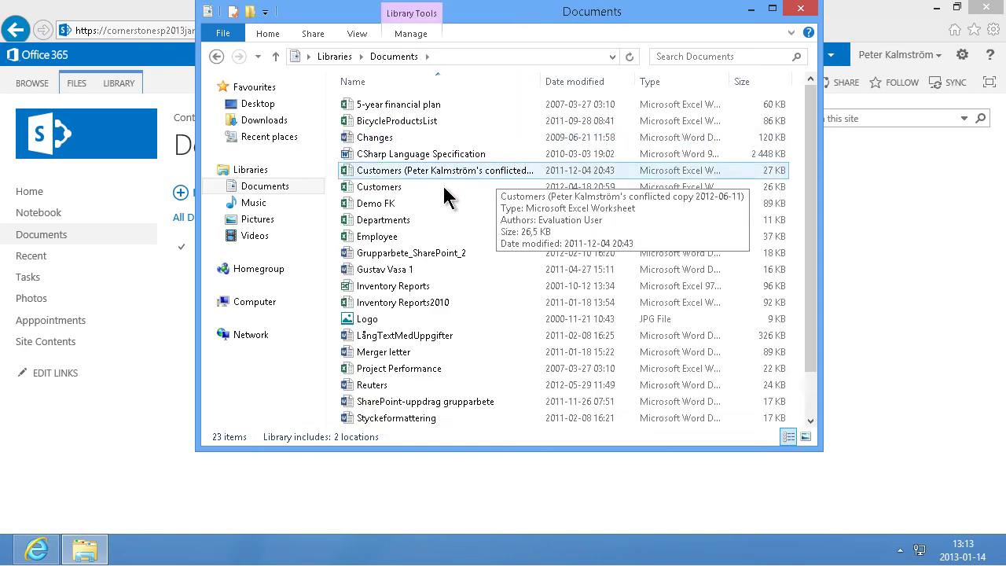
pyautogui.click(383, 239)
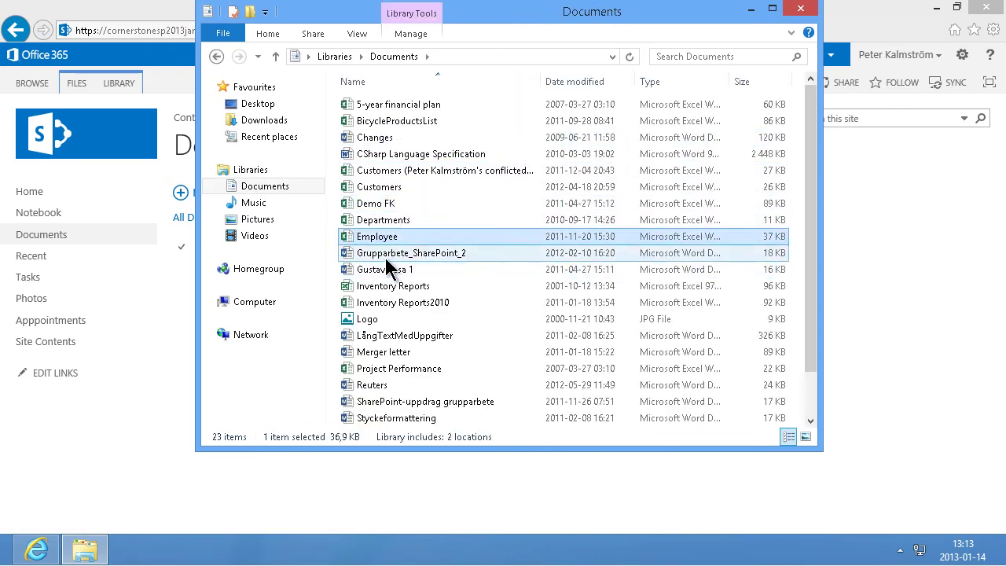
pyautogui.keyDown('shift'); pyautogui.click(387, 269); pyautogui.keyUp('shift')
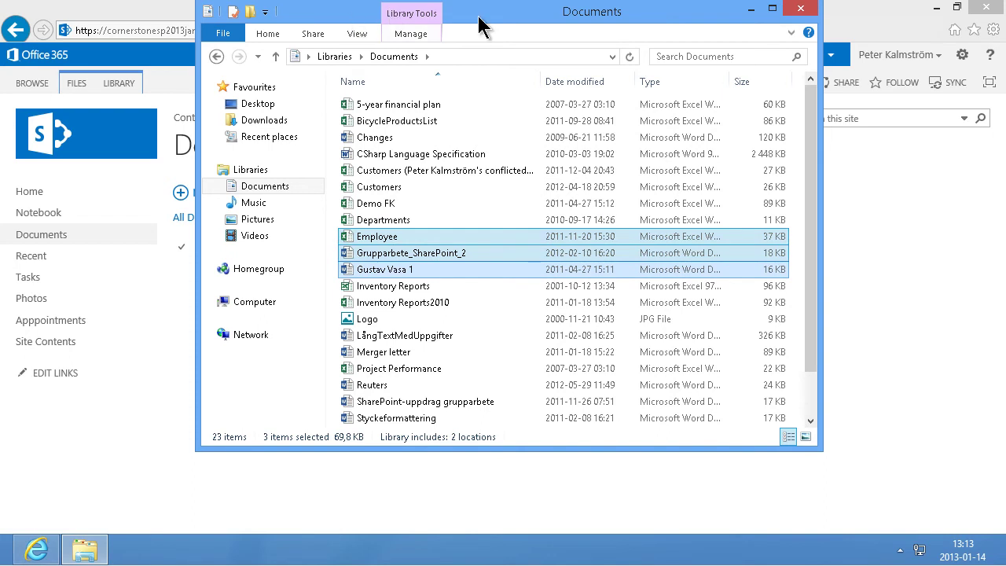
pyautogui.moveTo(511, 23); pyautogui.dragTo(730, 23)
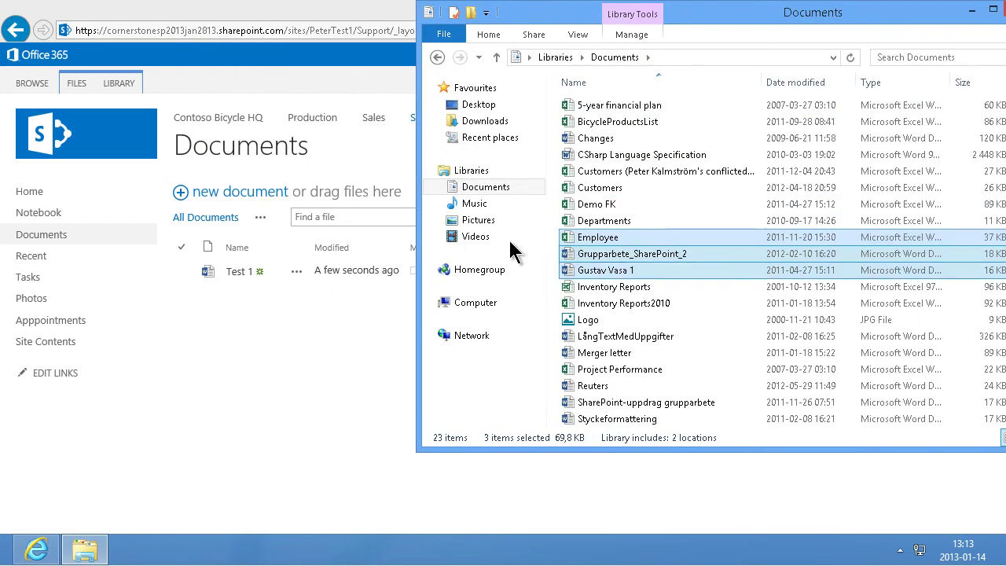
pyautogui.moveTo(625, 253); pyautogui.dragTo(328, 253)
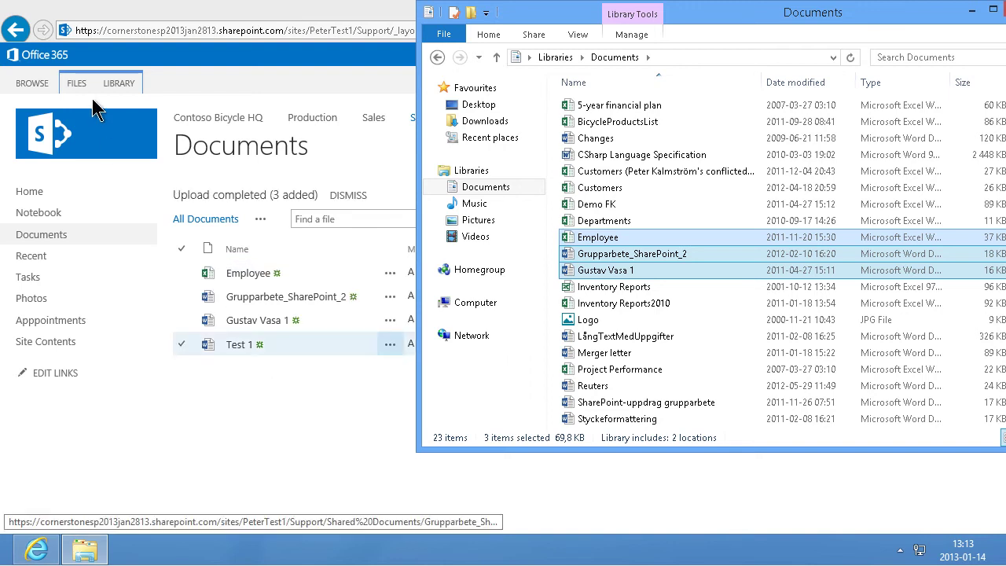
# Upload the Changes document from the local Documents folder using the library's Upload Document command
pyautogui.click(79, 79)
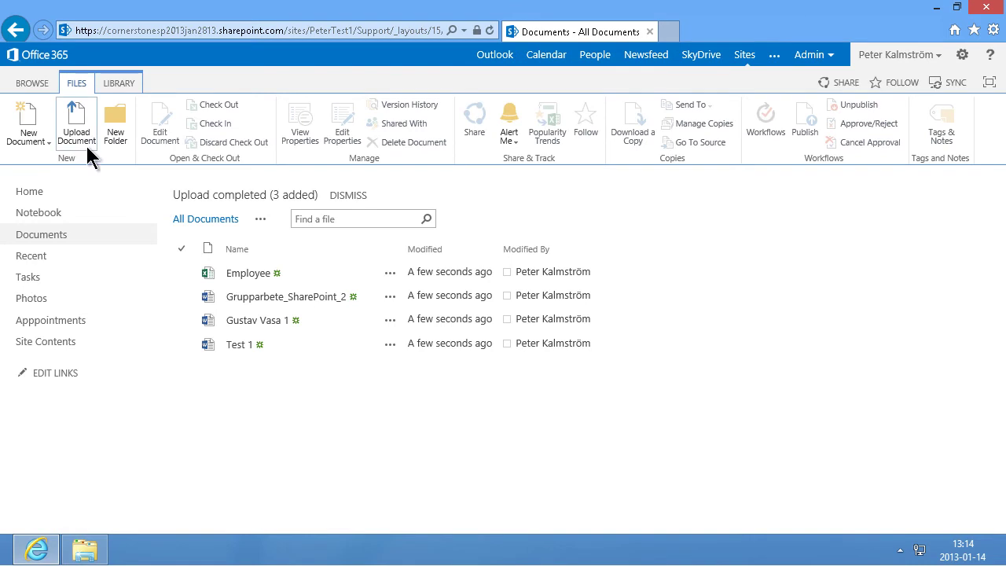
pyautogui.click(86, 146)
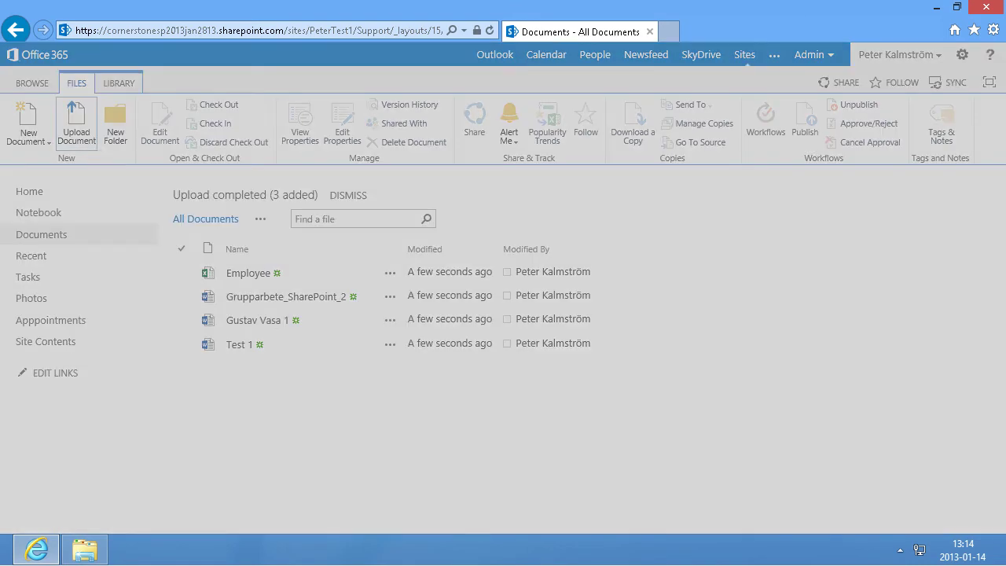
pyautogui.click(700, 256)
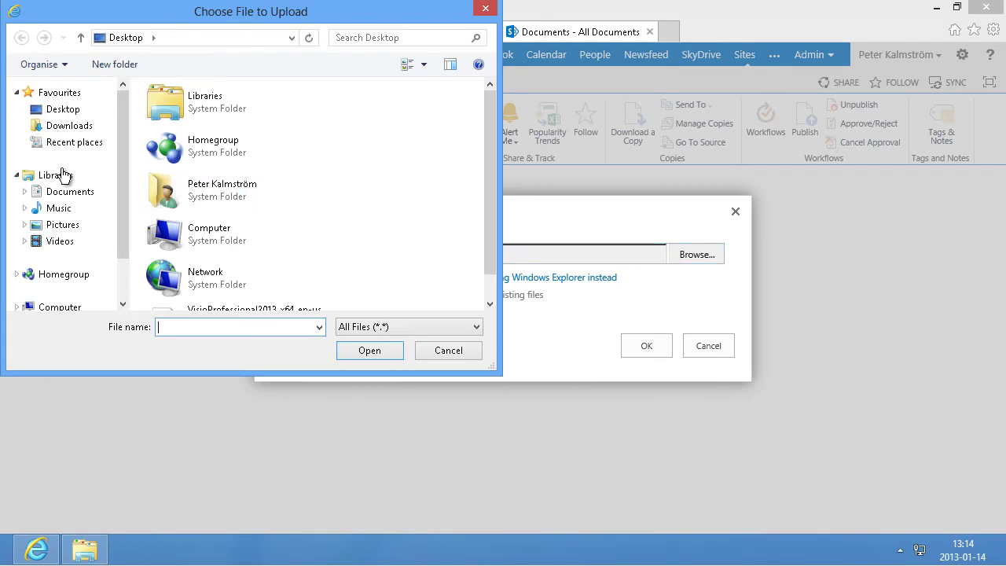
pyautogui.click(68, 191)
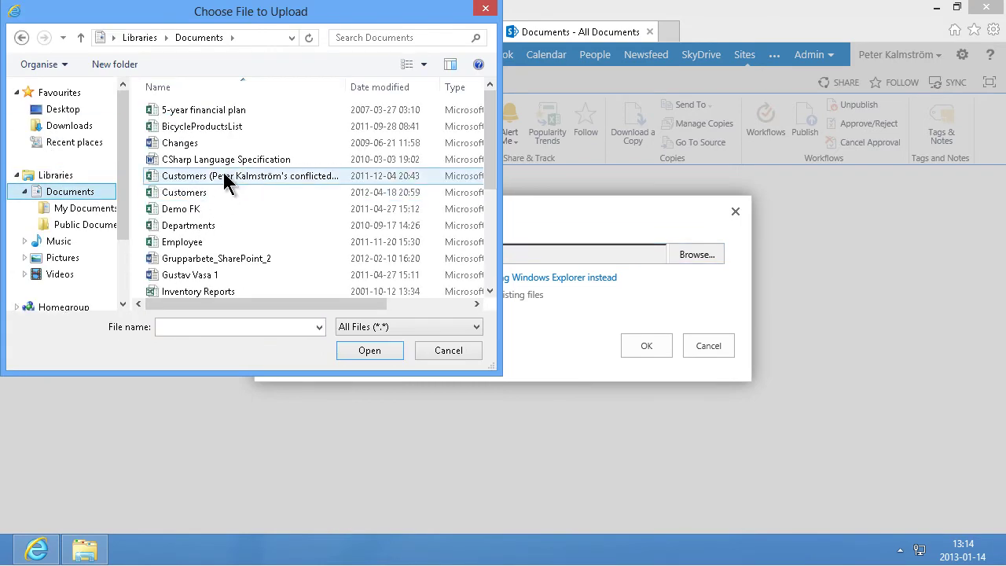
pyautogui.click(187, 143)
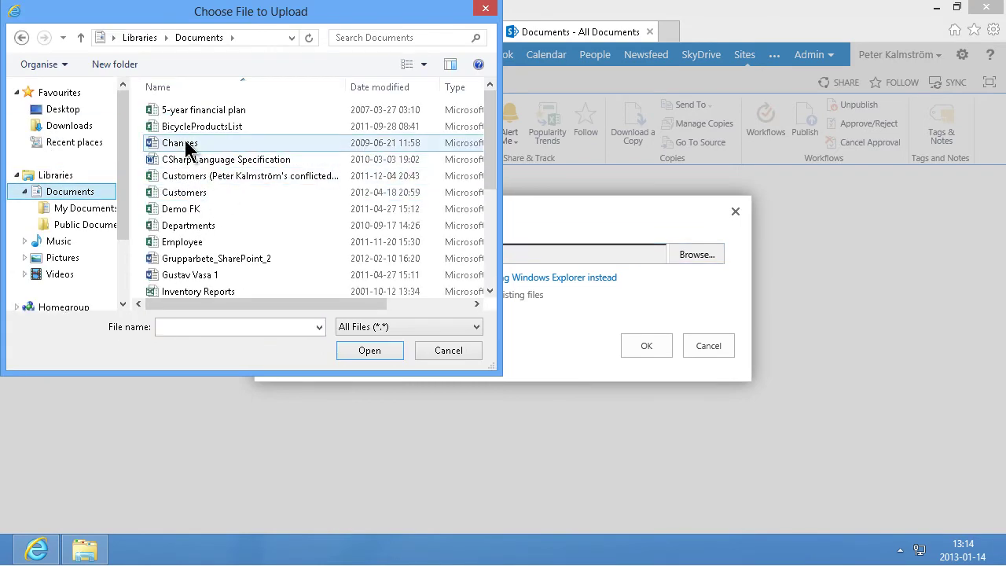
pyautogui.click(391, 351)
pyautogui.click(640, 346)
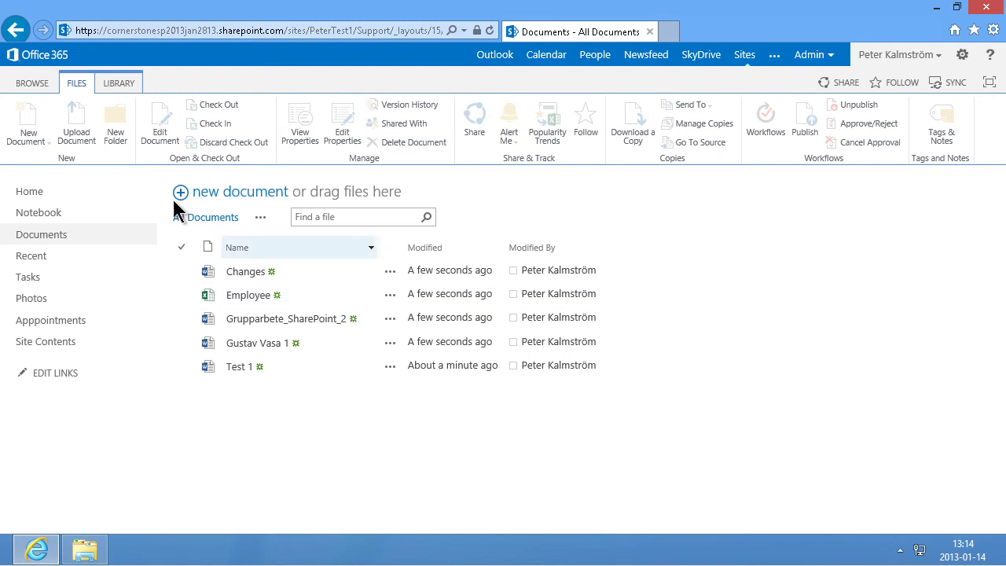
# Open the SharePoint library in Windows Explorer from the upload dialog and display the full address of its Shared Documents folder
pyautogui.click(87, 146)
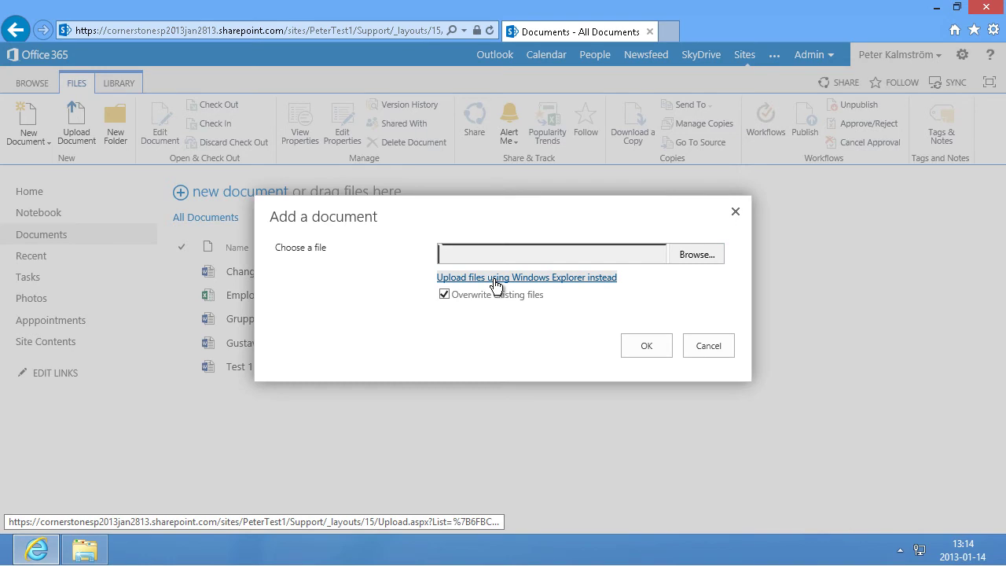
pyautogui.click(495, 280)
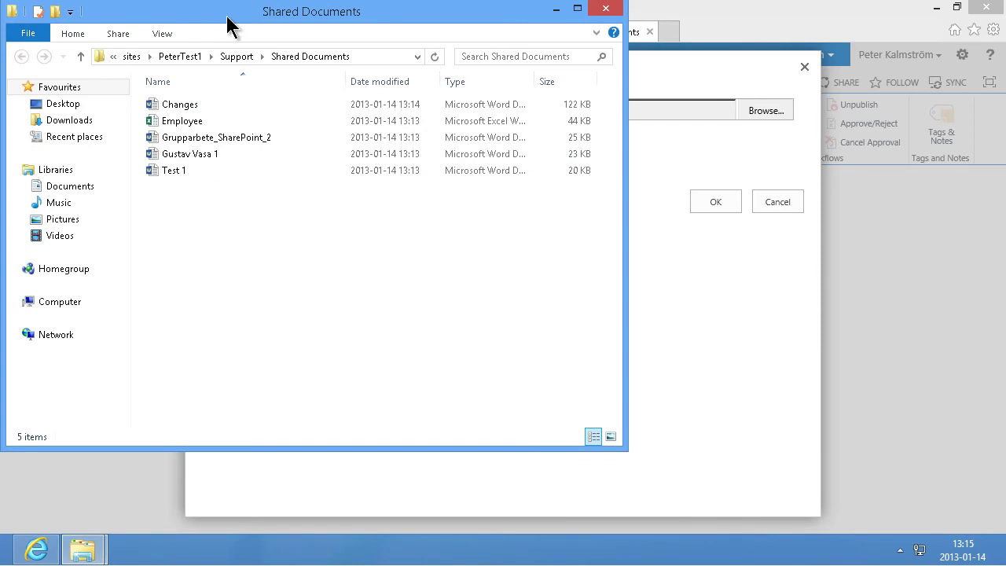
pyautogui.moveTo(227, 26); pyautogui.dragTo(467, 55)
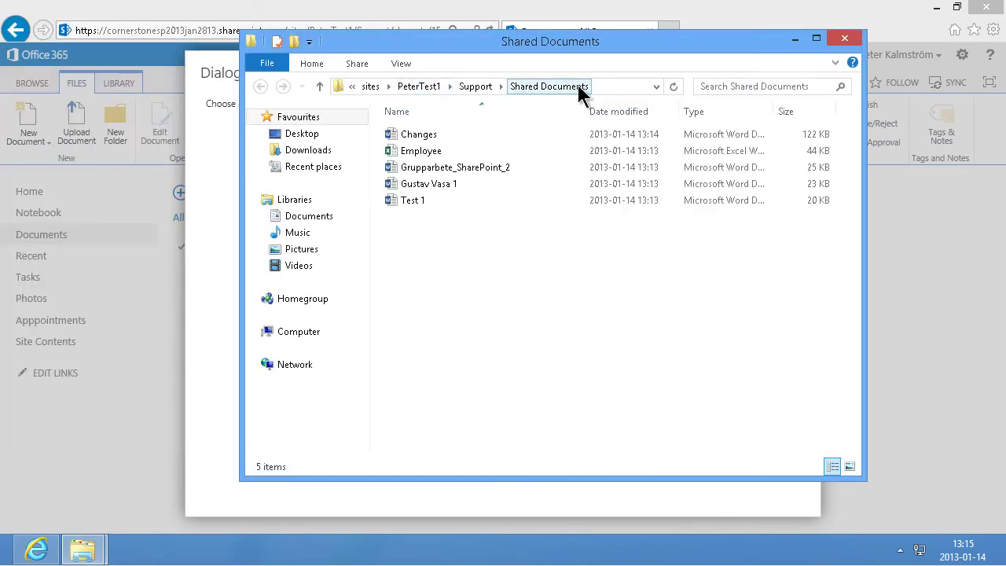
pyautogui.click(606, 93)
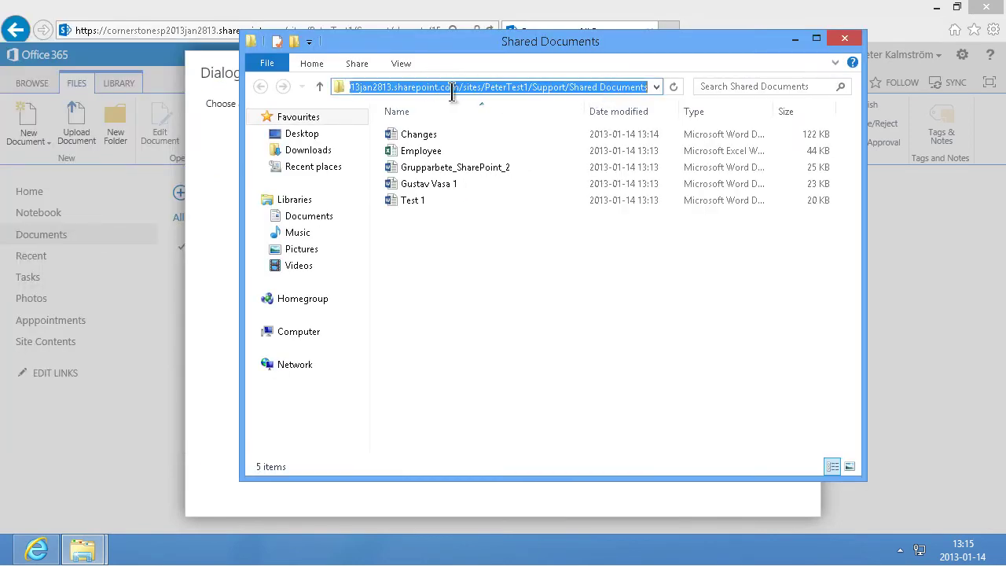
pyautogui.click(647, 88)
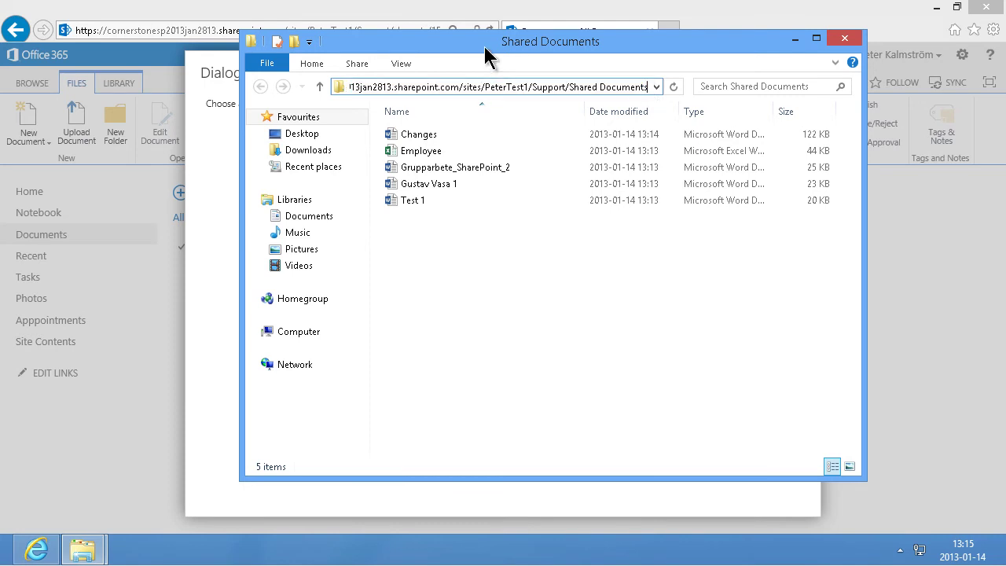
pyautogui.moveTo(485, 47); pyautogui.dragTo(588, 57)
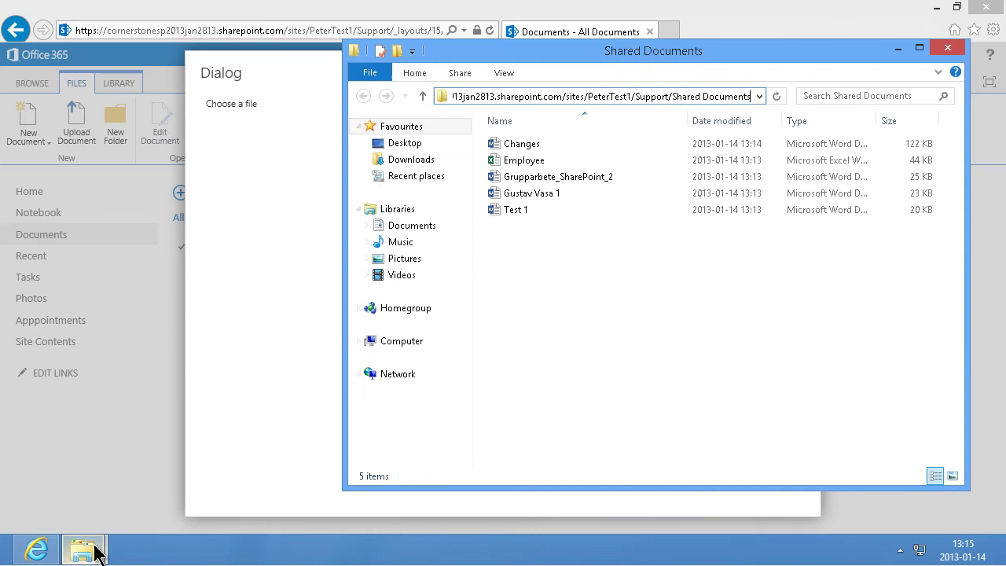
# Place the local Documents window beside the Shared Documents window and copy the Demo FK workbook into Shared Documents
pyautogui.moveTo(96, 552)
pyautogui.click(106, 460)
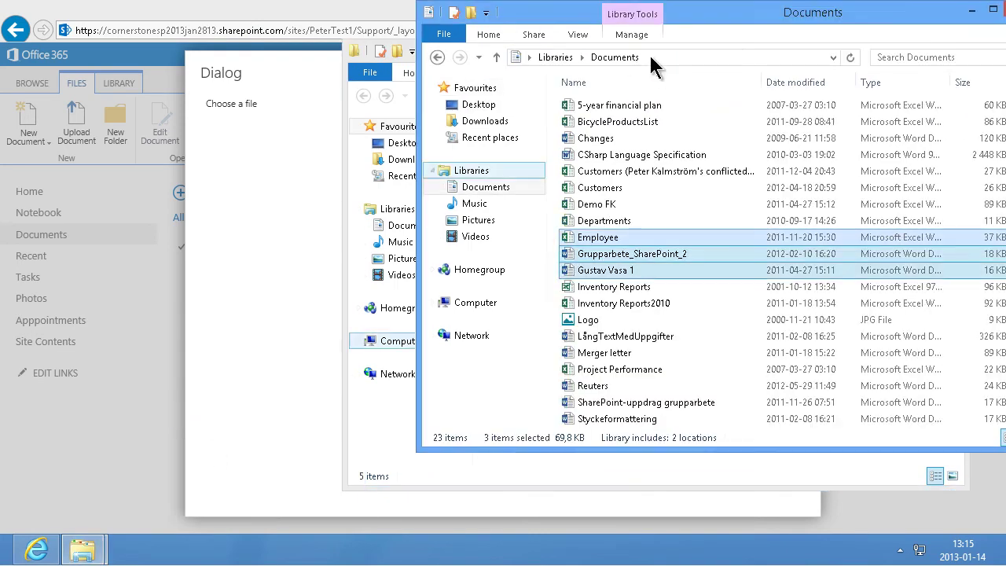
pyautogui.moveTo(684, 19); pyautogui.dragTo(234, 52)
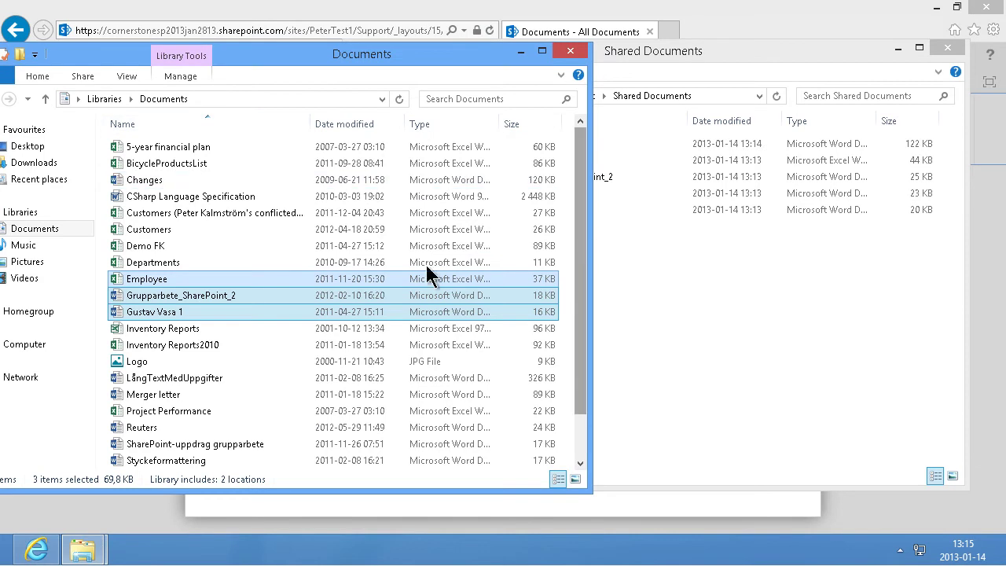
pyautogui.click(83, 550)
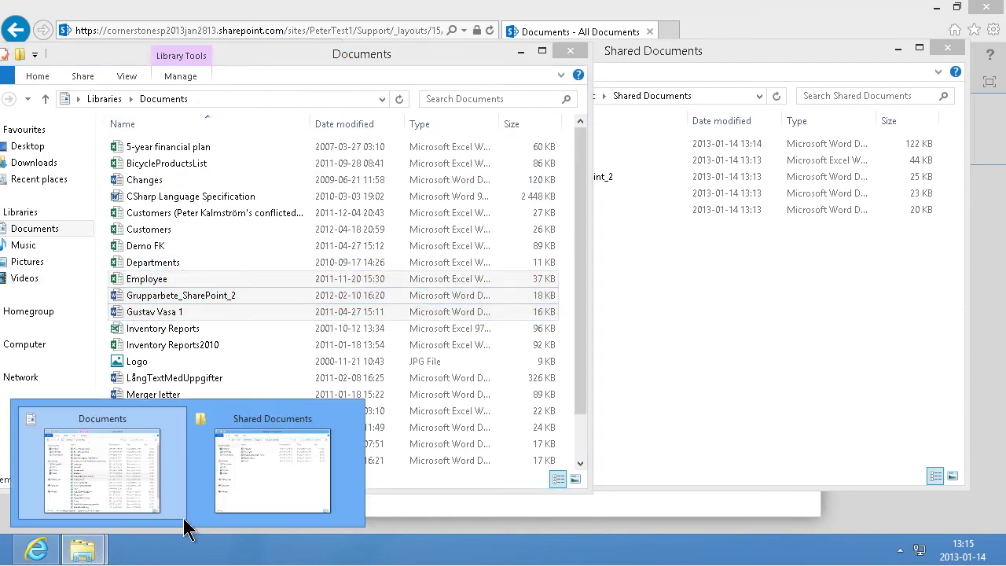
pyautogui.click(250, 464)
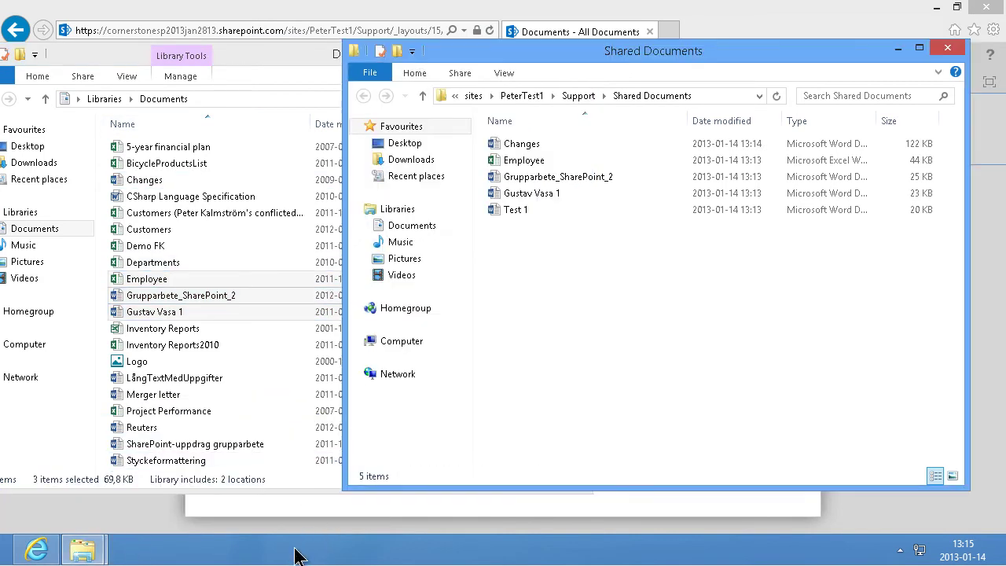
pyautogui.click(330, 479)
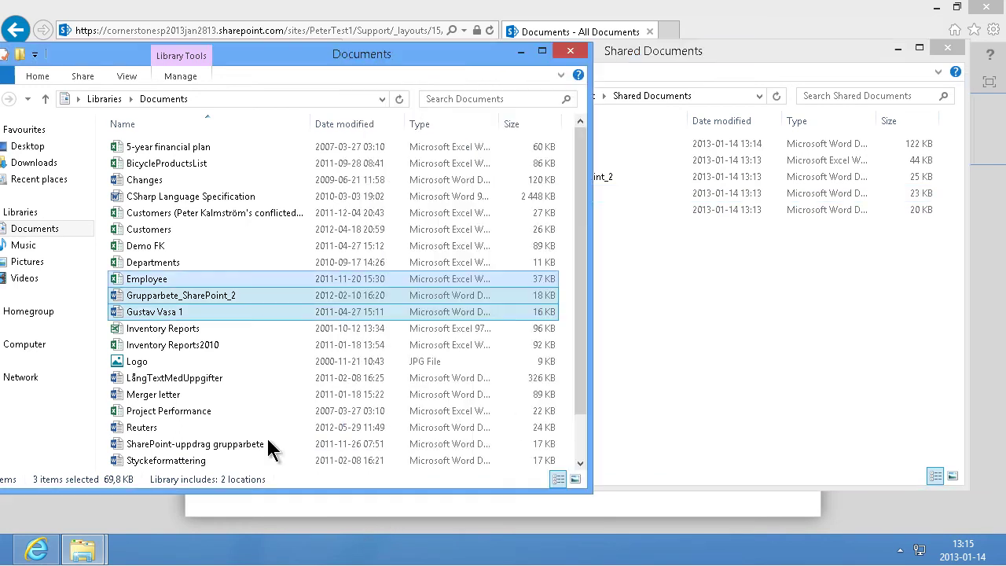
pyautogui.click(692, 57)
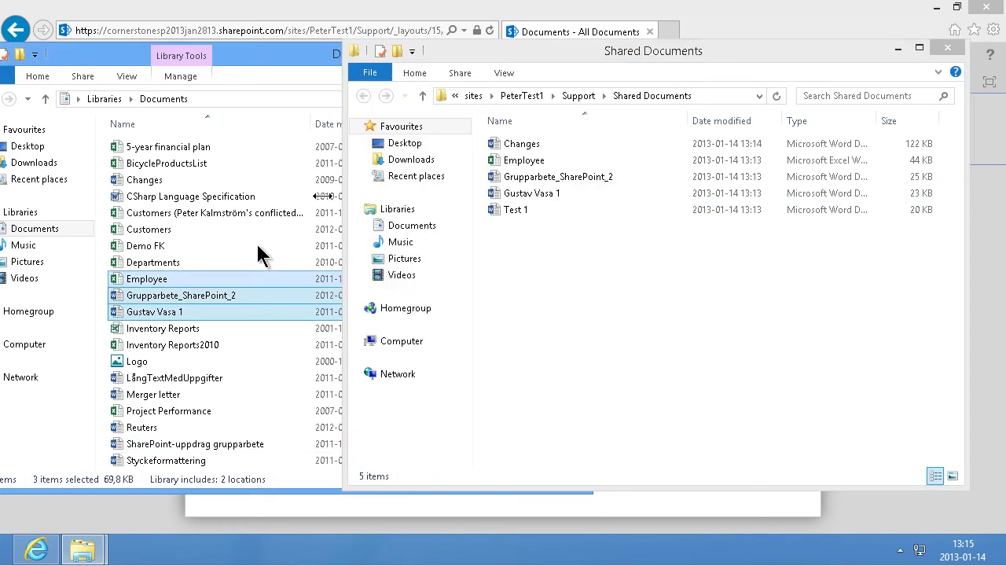
pyautogui.click(153, 246)
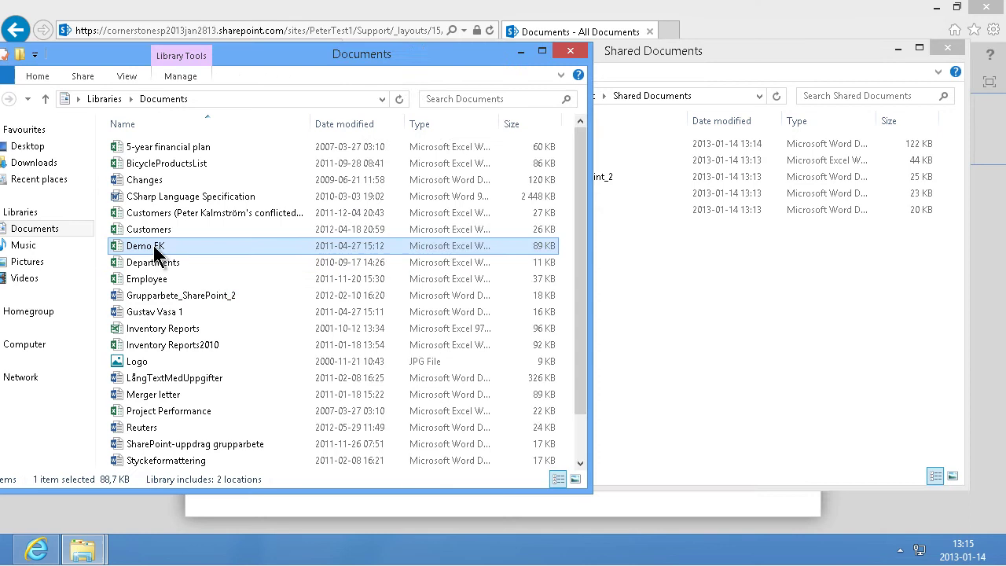
pyautogui.moveTo(155, 250); pyautogui.dragTo(644, 275)
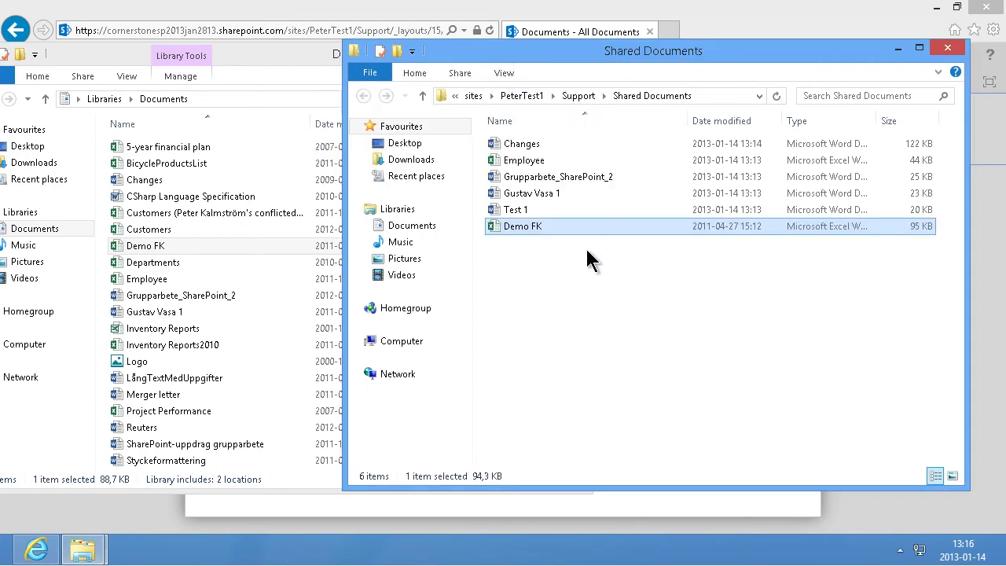
# Add the SharePoint Shared Documents folder to the Favourites in File Explorer
pyautogui.click(731, 96)
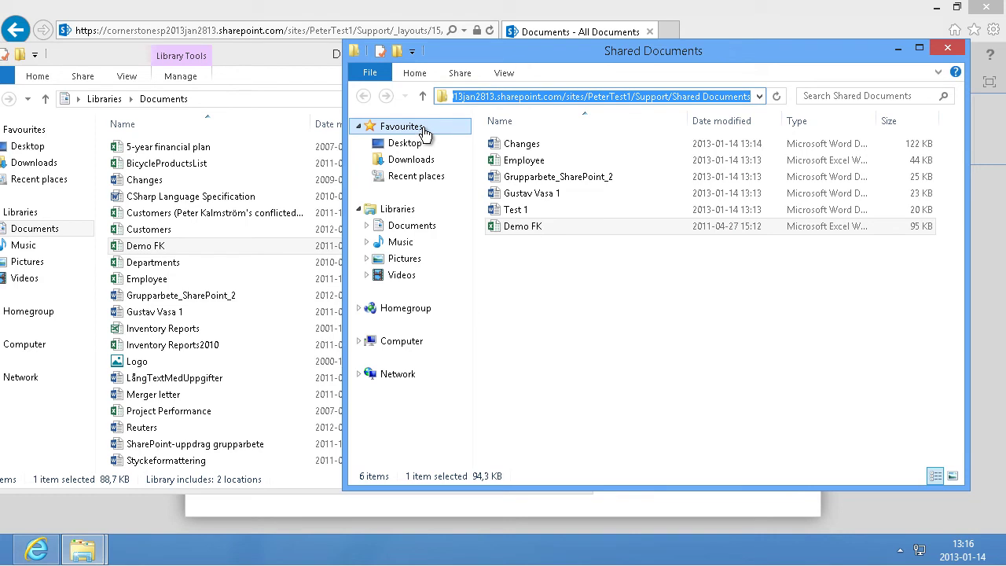
pyautogui.rightClick(425, 134)
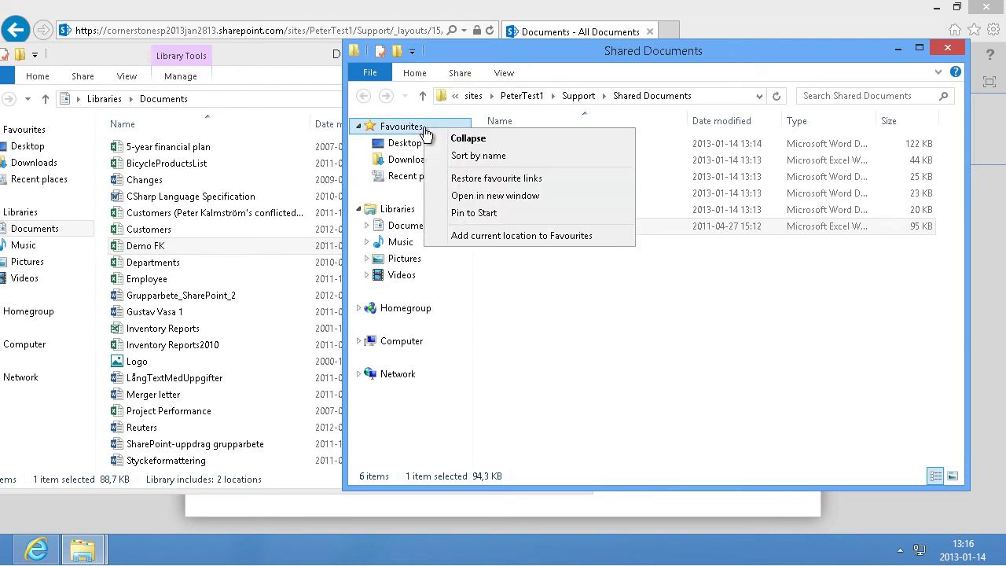
pyautogui.click(512, 235)
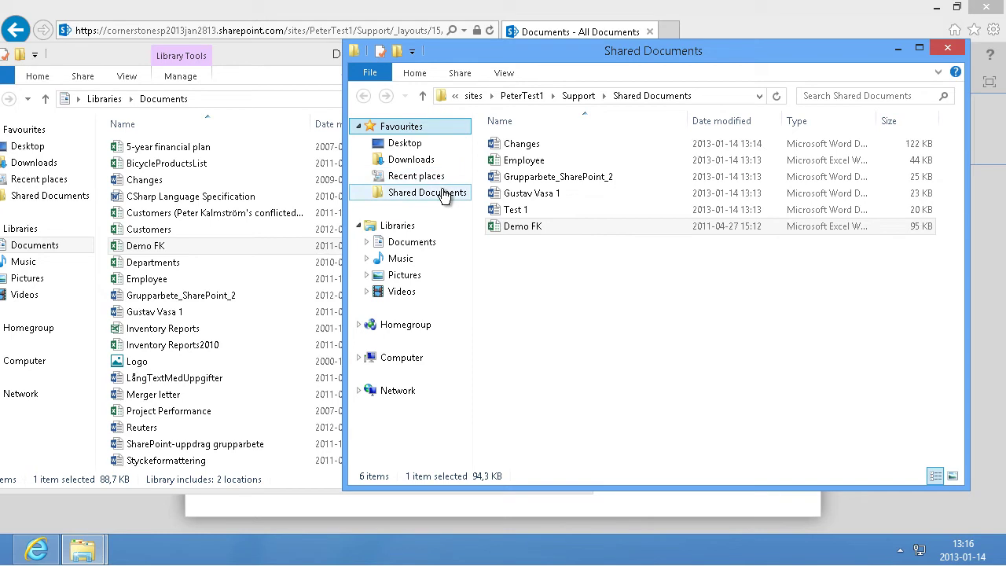
pyautogui.click(571, 284)
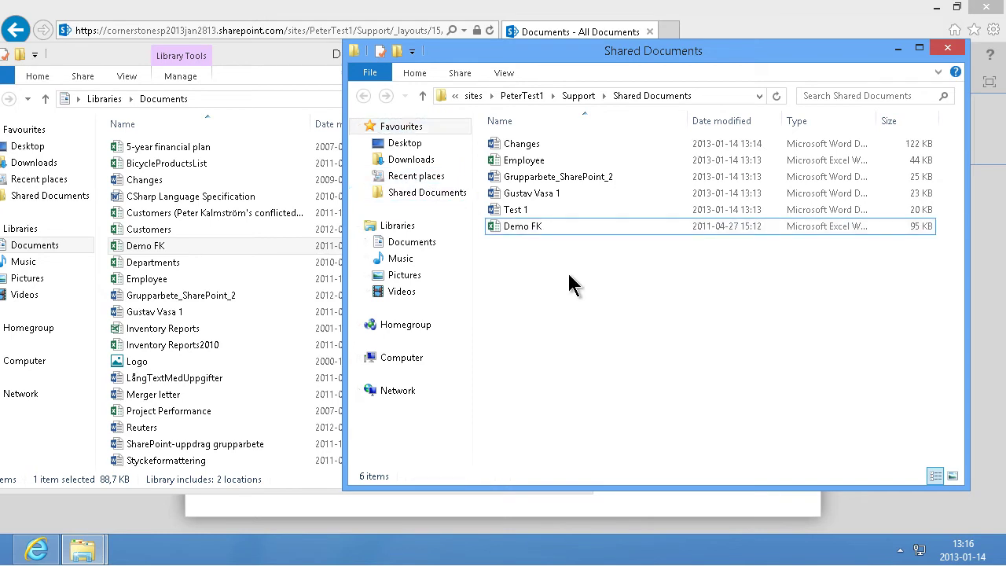
# Open Paint and draw a black right triangle of about 252 × 192 px on the canvas
pyautogui.press('super')
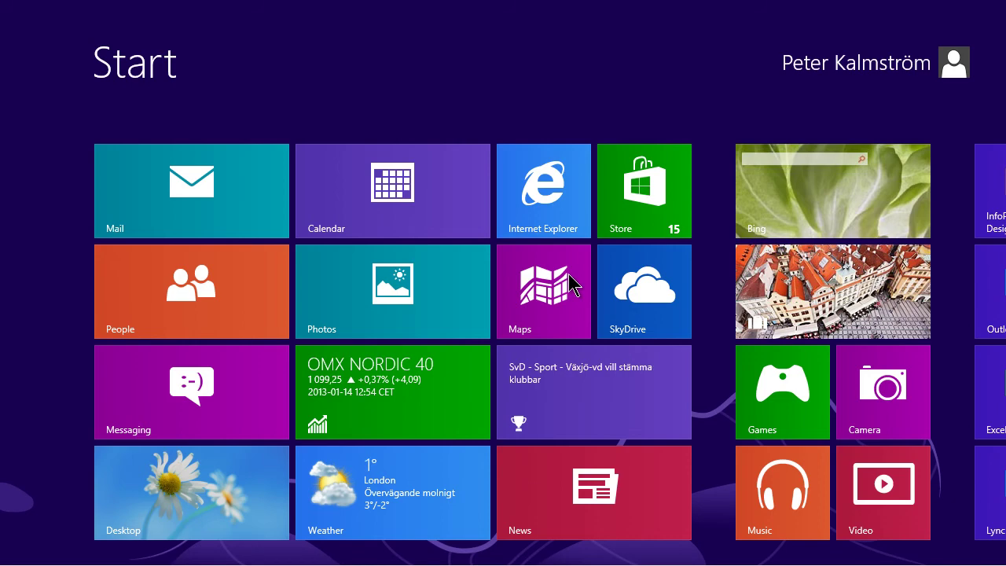
pyautogui.write('paint')
pyautogui.press('Return')
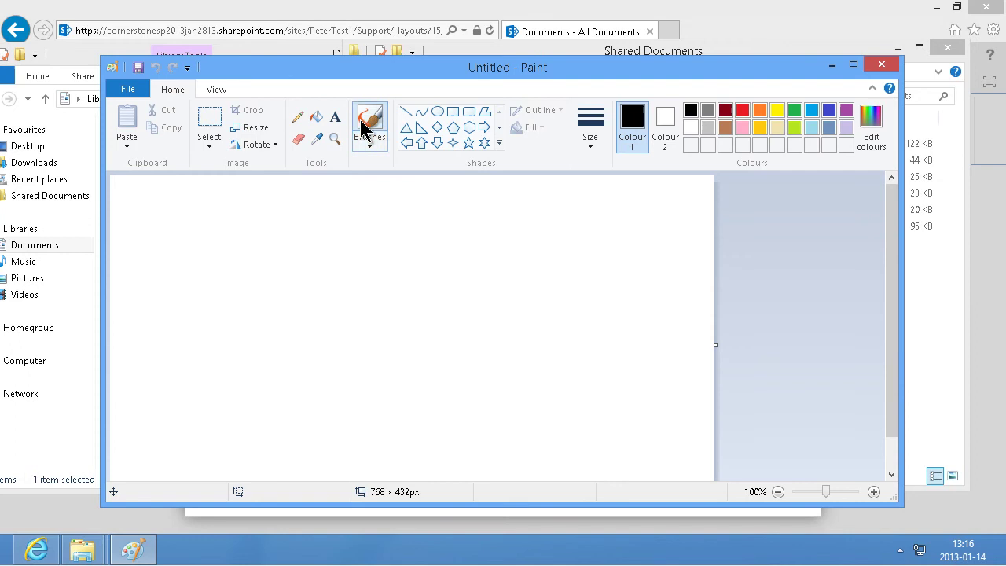
pyautogui.click(421, 126)
pyautogui.click(277, 226)
pyautogui.moveTo(300, 301); pyautogui.dragTo(475, 372)
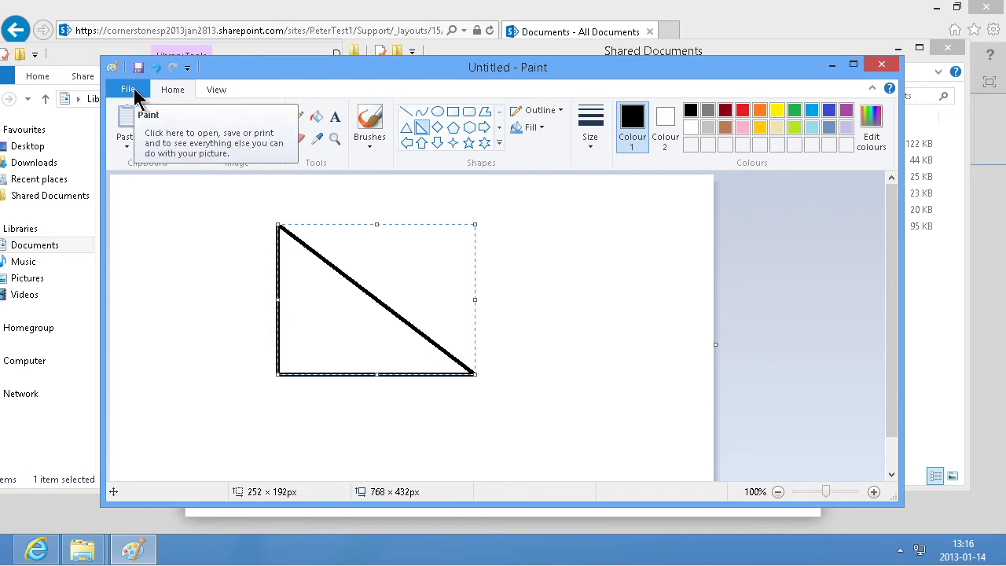
# Save the drawing as a PNG named Art in the Shared Documents favourite
pyautogui.click(128, 90)
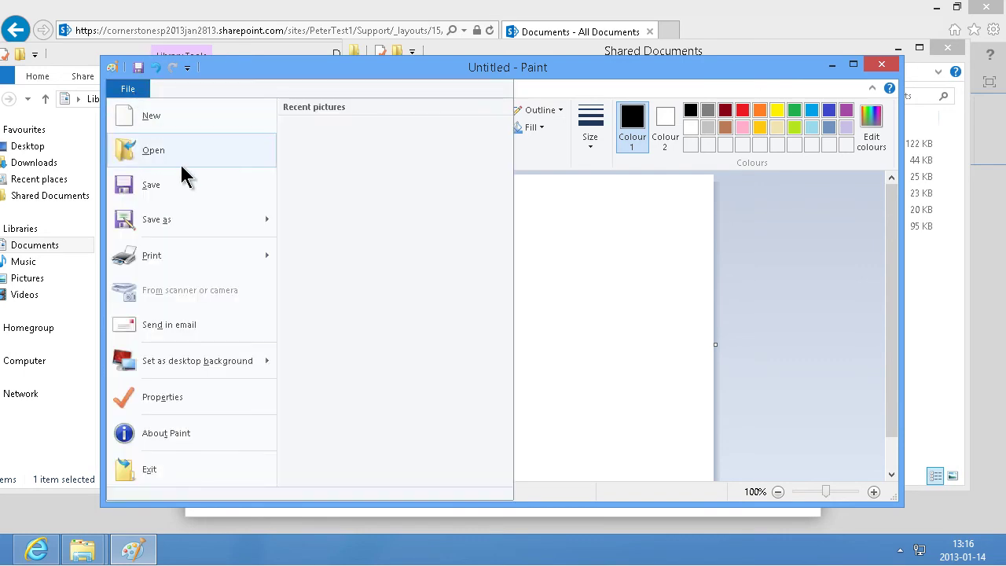
pyautogui.click(192, 219)
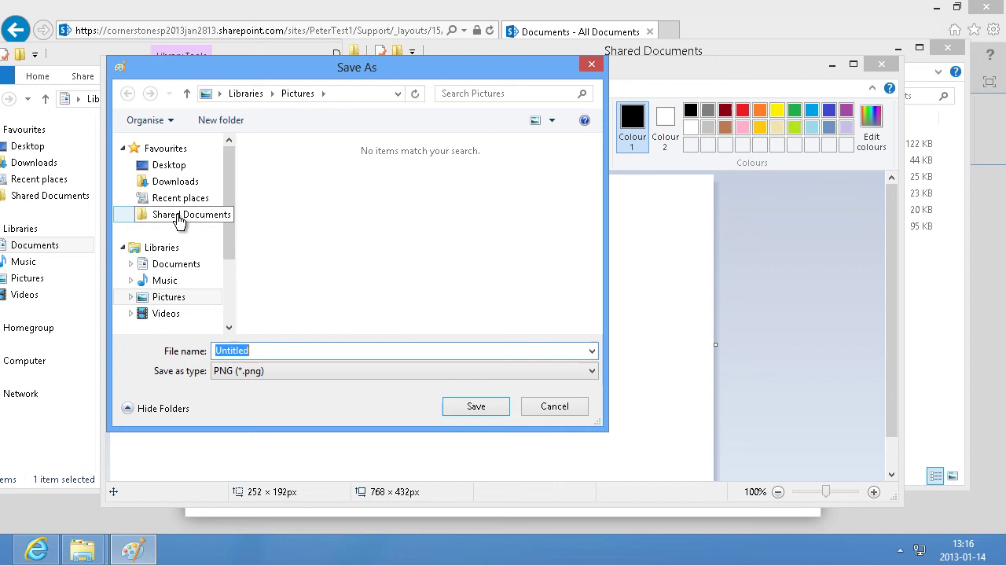
pyautogui.click(179, 220)
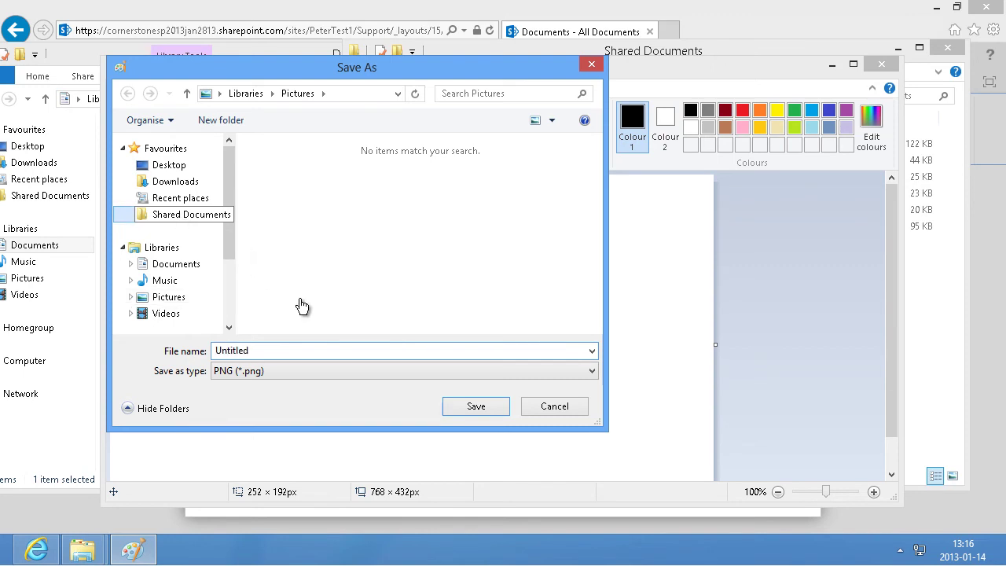
pyautogui.click(204, 207)
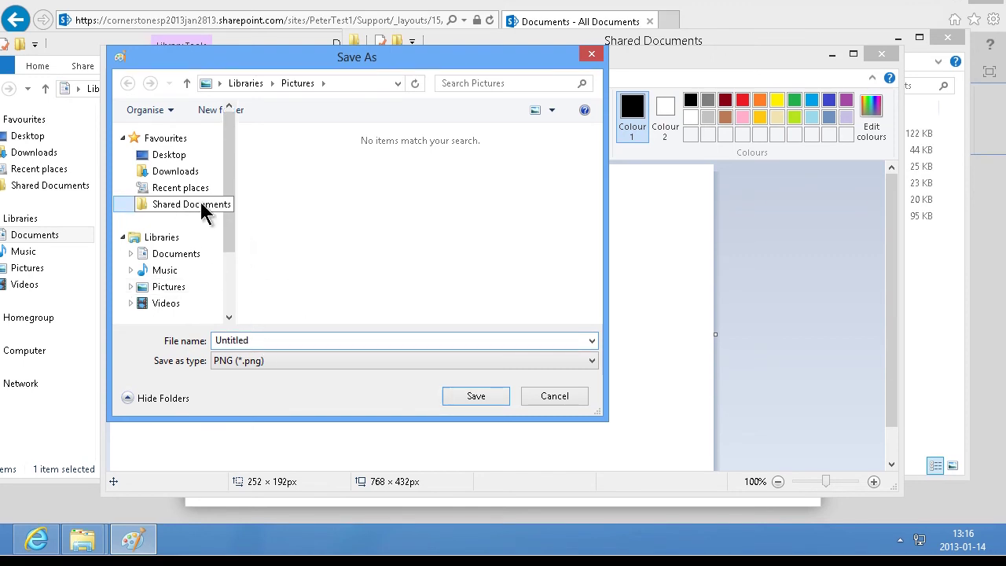
pyautogui.click(277, 341)
pyautogui.click(366, 84)
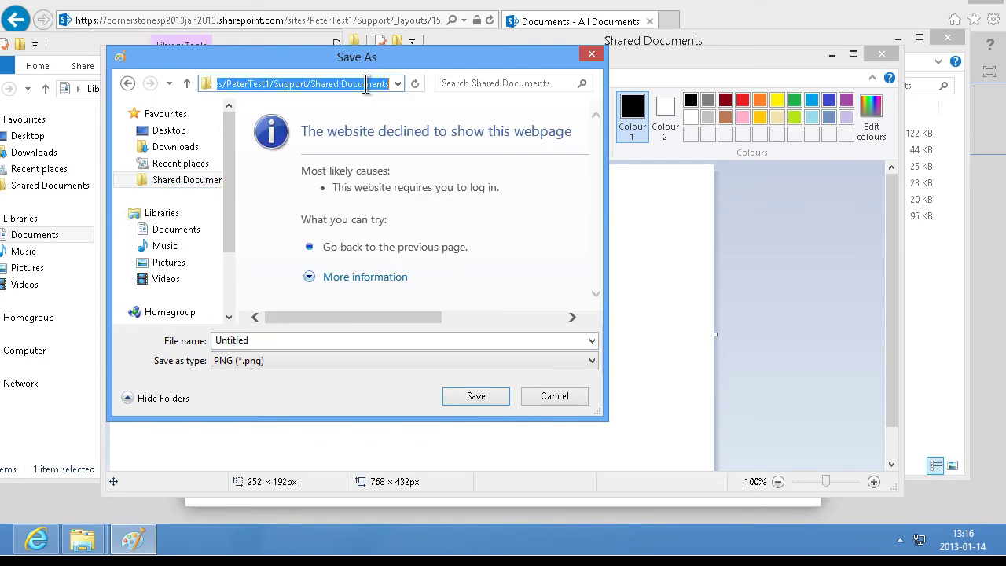
pyautogui.click(266, 340)
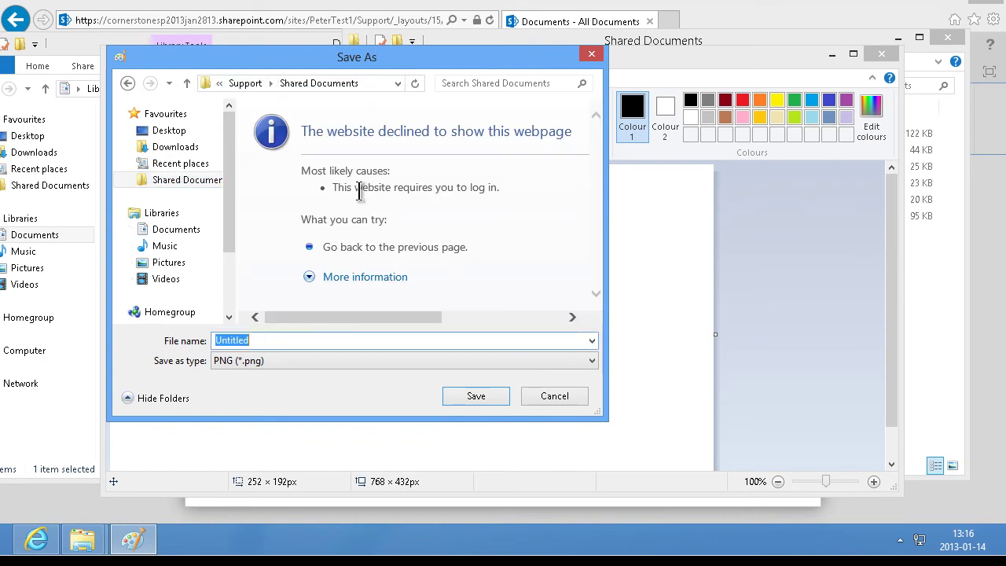
pyautogui.click(298, 341)
pyautogui.doubleClick(297, 341)
pyautogui.write('Art')
pyautogui.click(475, 396)
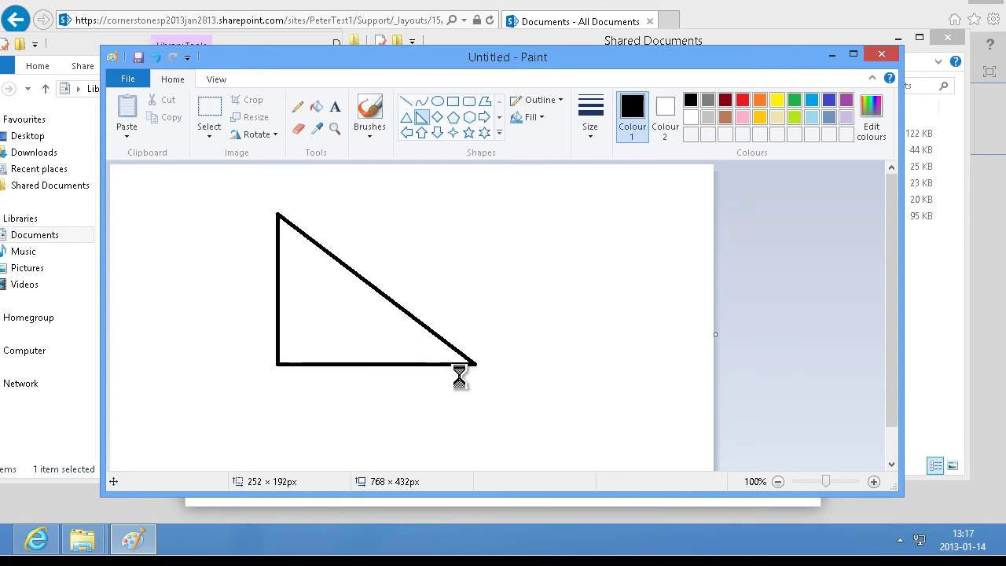
# Switch to Internet Explorer and check the SharePoint library for the Art picture
pyautogui.click(35, 542)
pyautogui.click(786, 190)
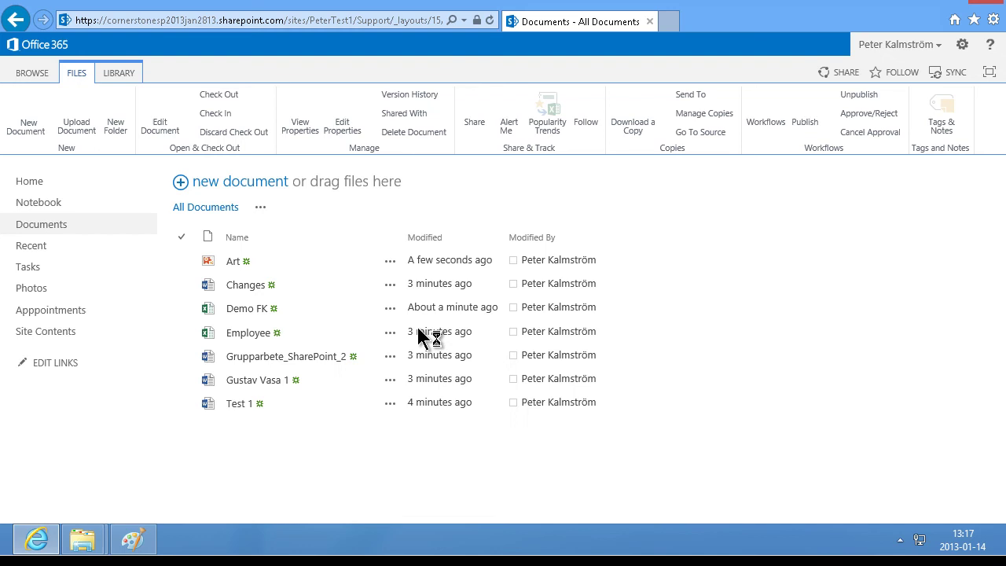
# Switch back to Paint, view the Save As location of the Art picture without saving again, and close Paint
pyautogui.click(133, 540)
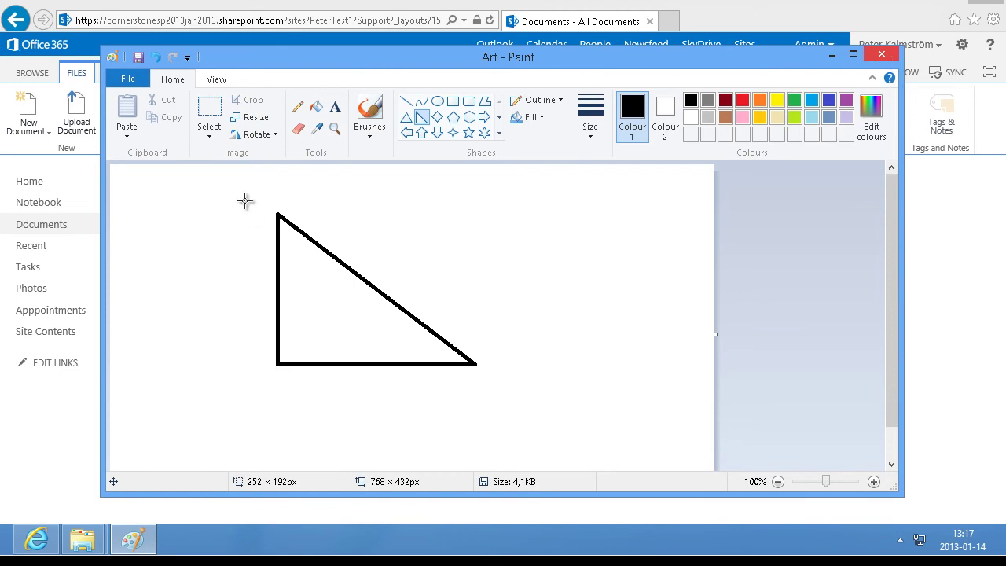
pyautogui.click(127, 85)
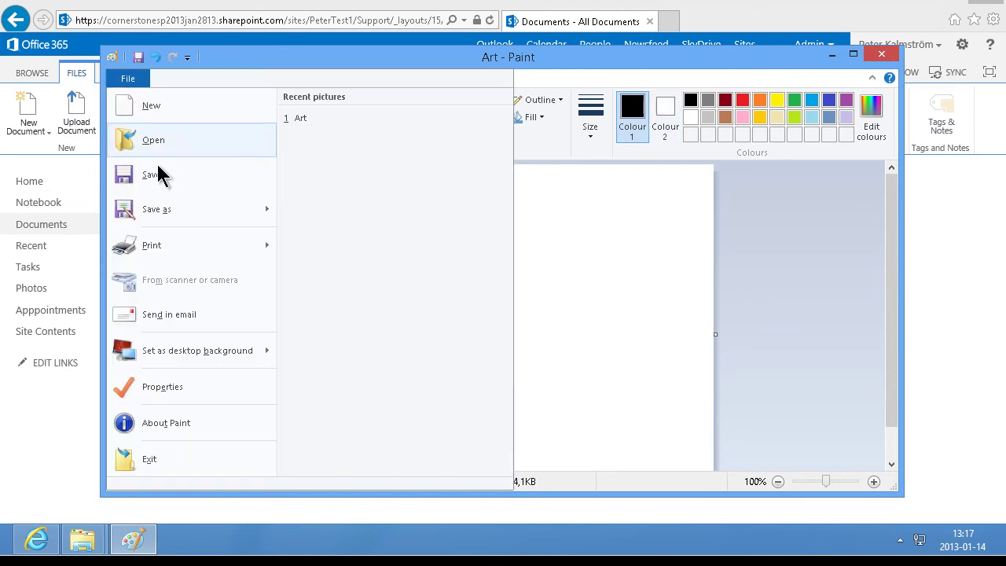
pyautogui.click(195, 209)
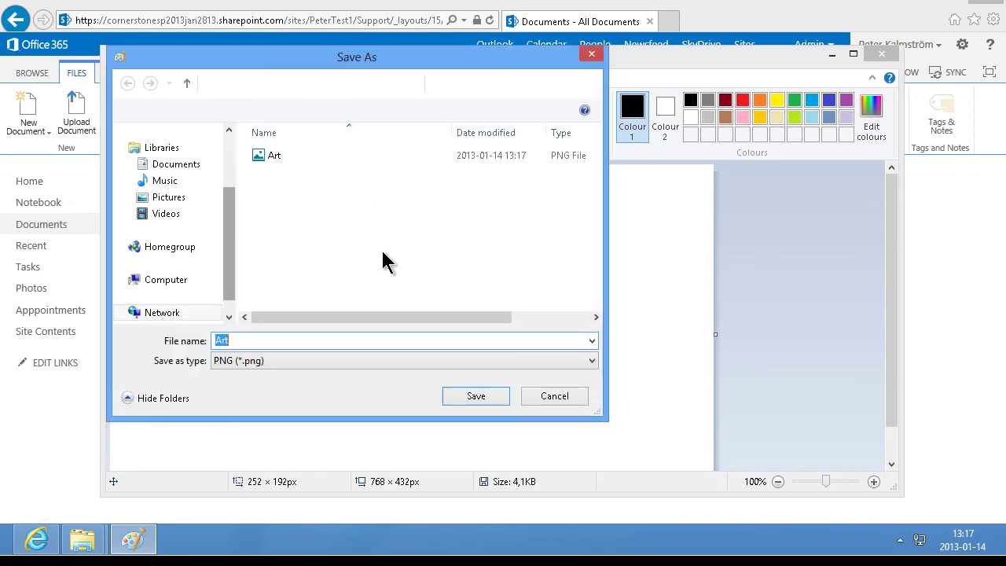
pyautogui.click(560, 396)
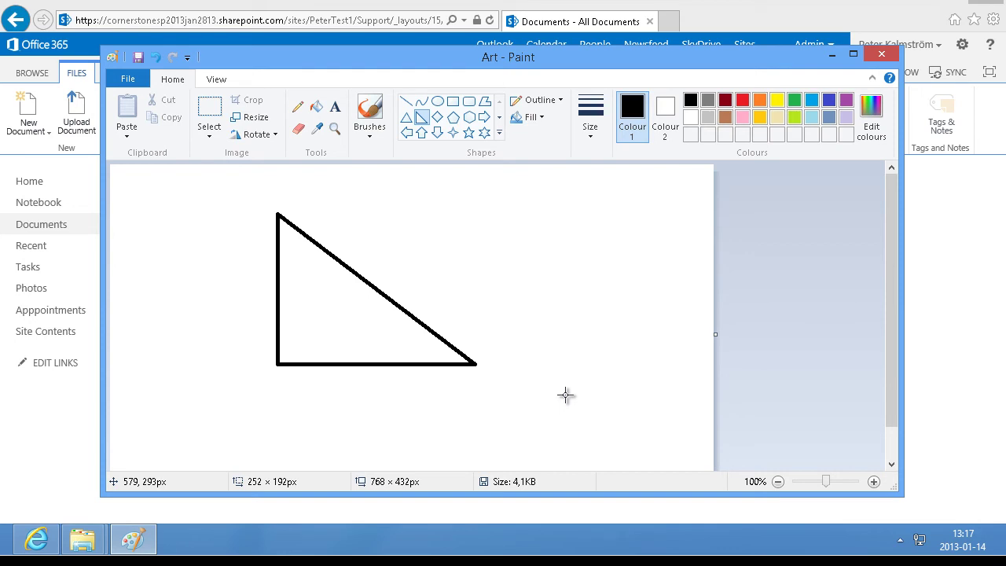
pyautogui.click(881, 62)
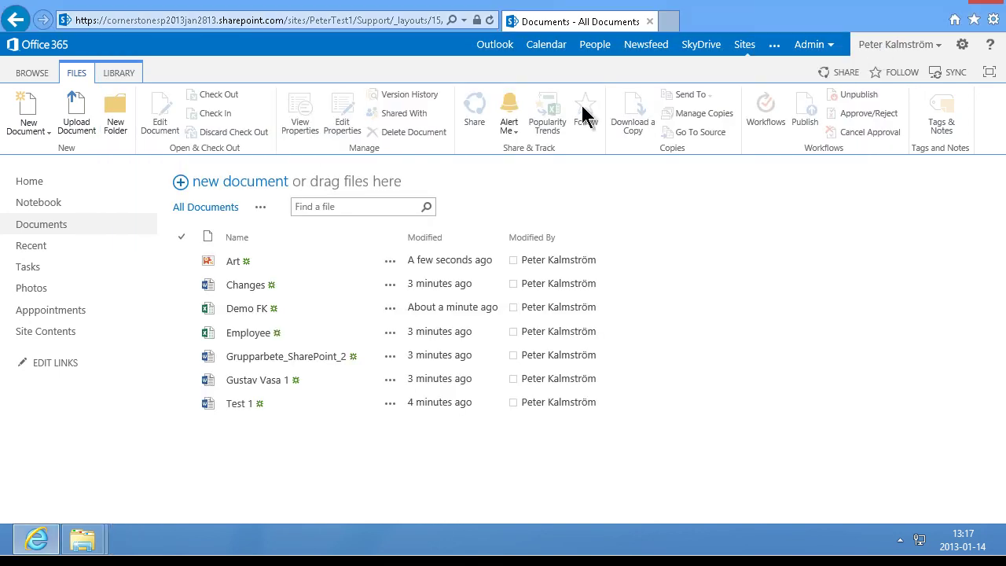
# Switch to the Shared Documents window in File Explorer and copy the folder's full web address
pyautogui.moveTo(82, 539)
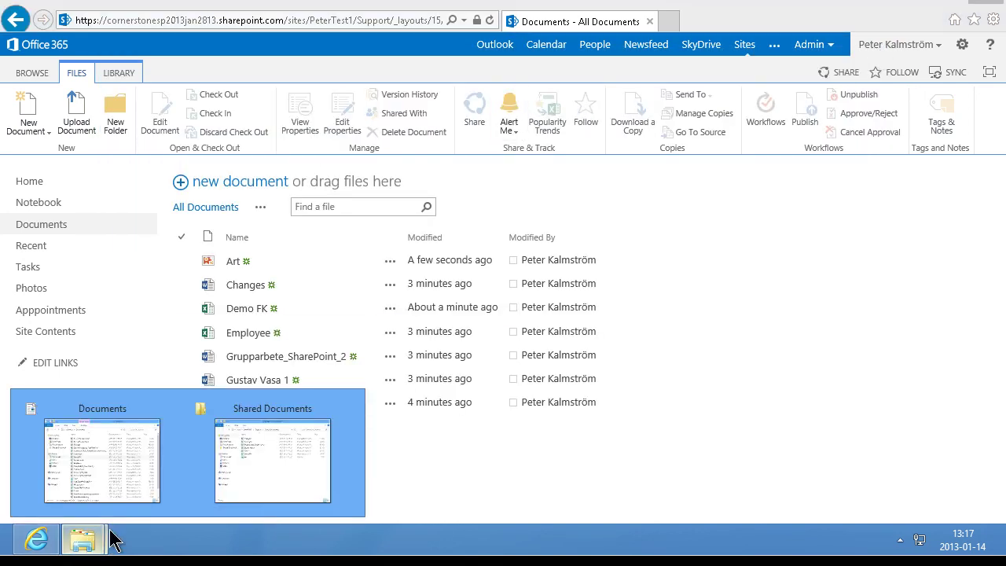
pyautogui.click(252, 451)
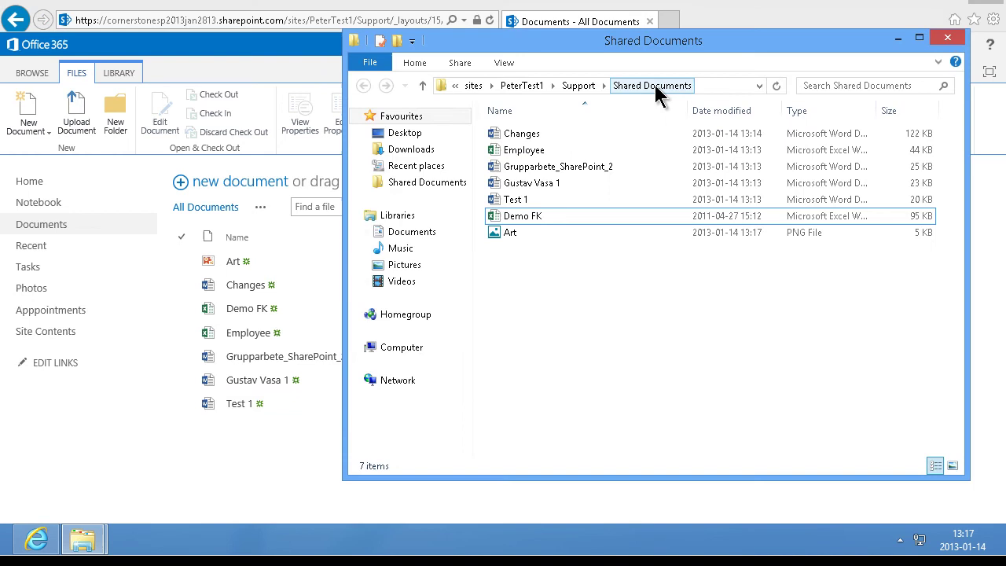
pyautogui.click(707, 89)
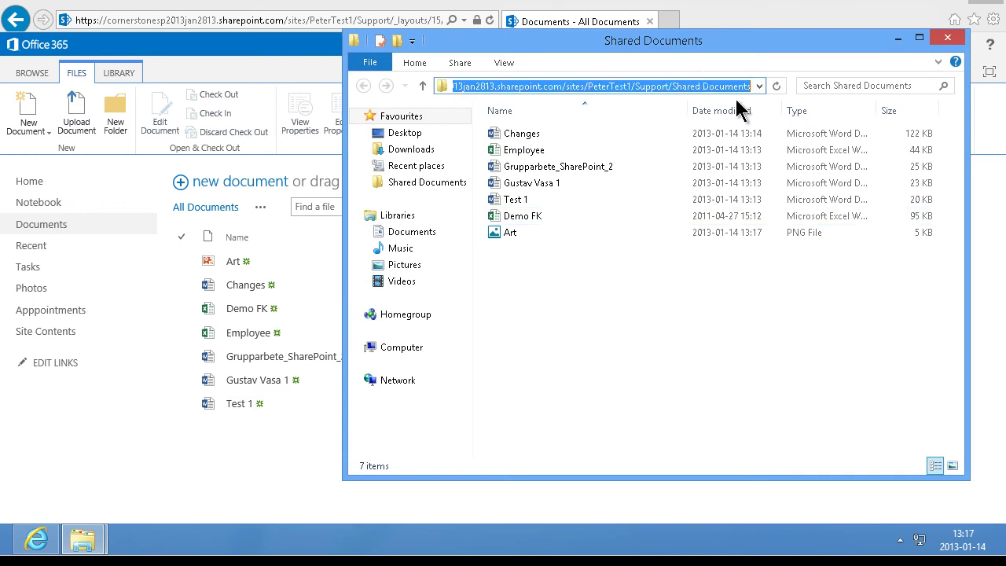
pyautogui.click(635, 81)
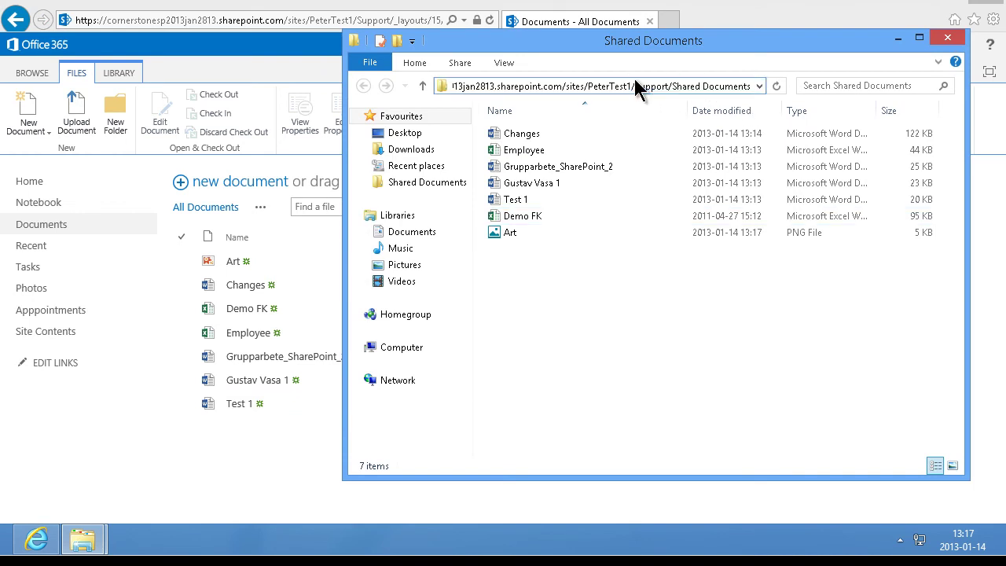
pyautogui.doubleClick(634, 79)
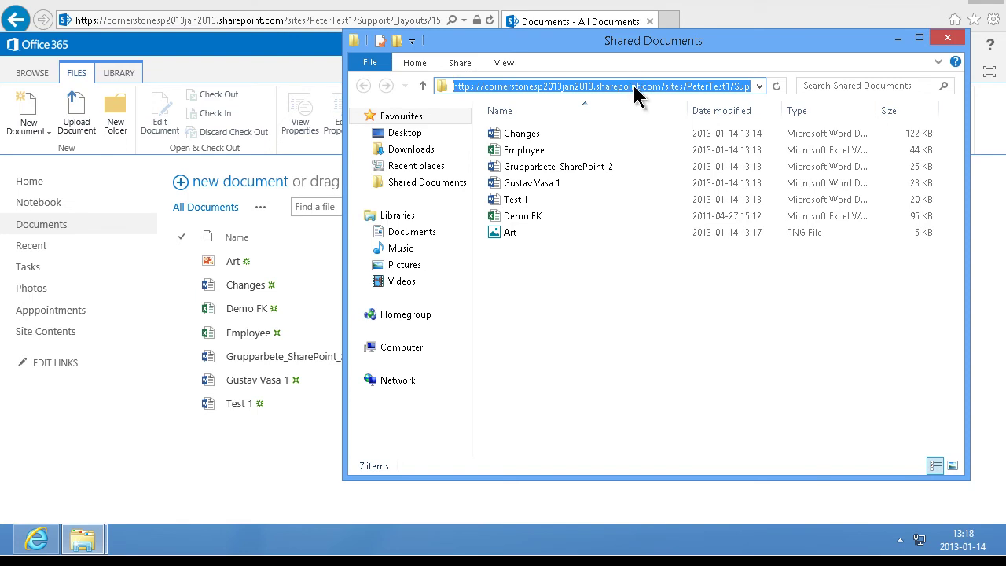
pyautogui.rightClick(634, 84)
pyautogui.click(681, 139)
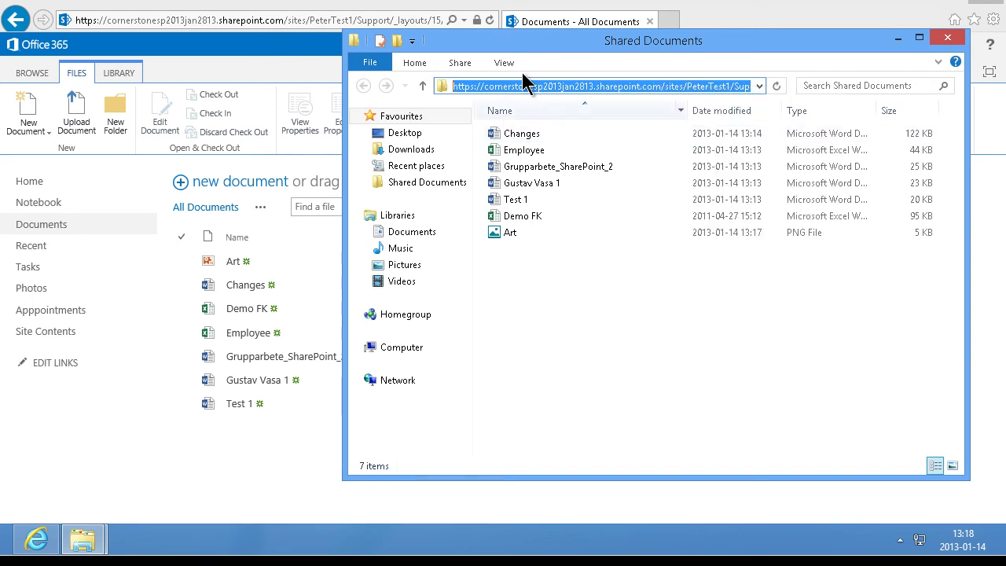
# Maximize the Explorer window and map network drive S: to the copied Shared Documents address from Computer
pyautogui.doubleClick(523, 41)
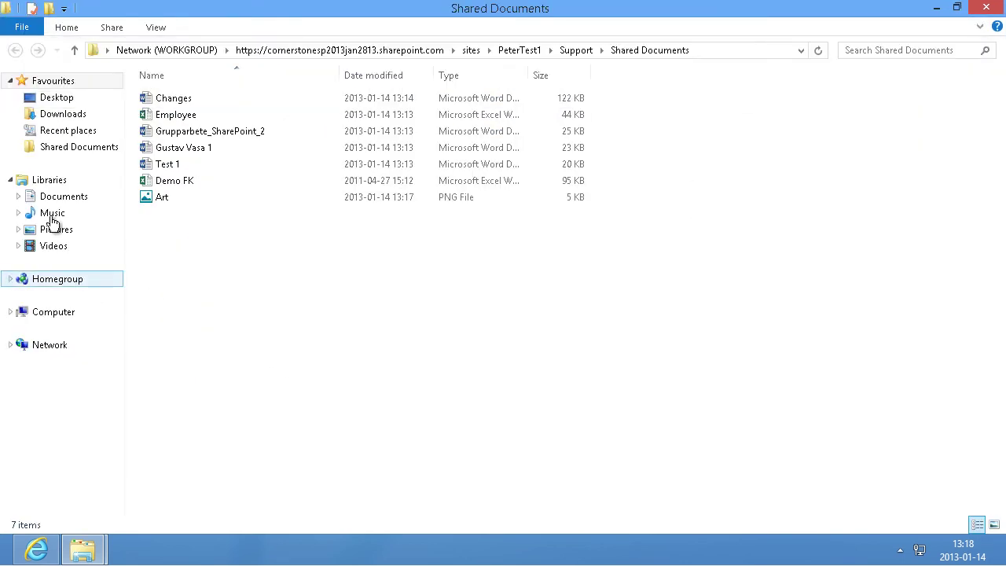
pyautogui.click(55, 313)
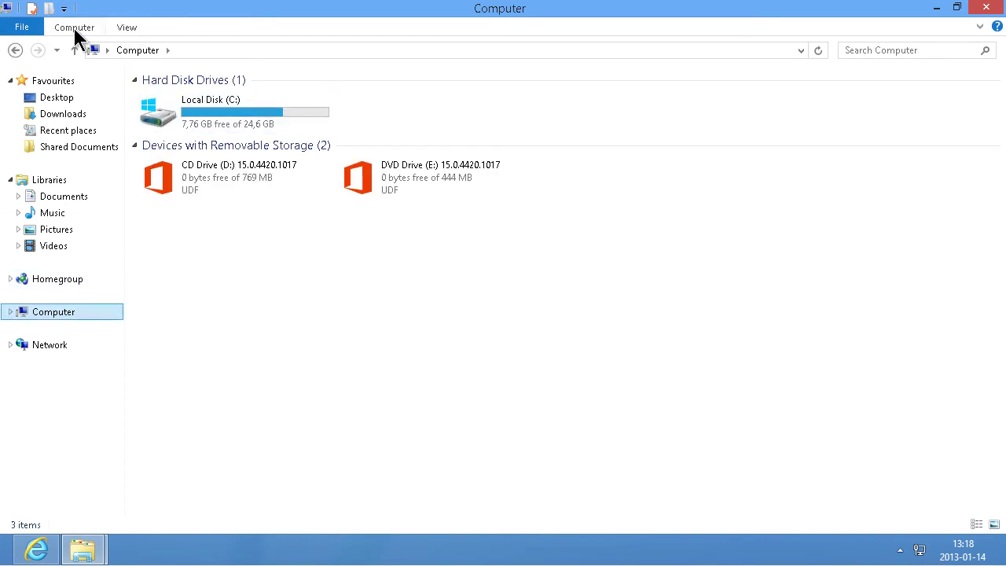
pyautogui.click(85, 28)
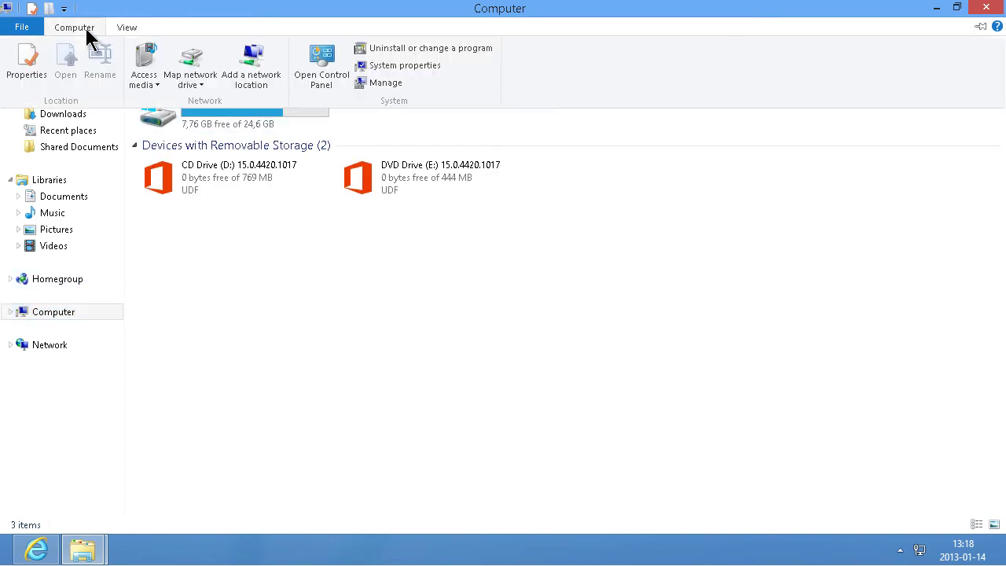
pyautogui.click(203, 85)
pyautogui.click(216, 103)
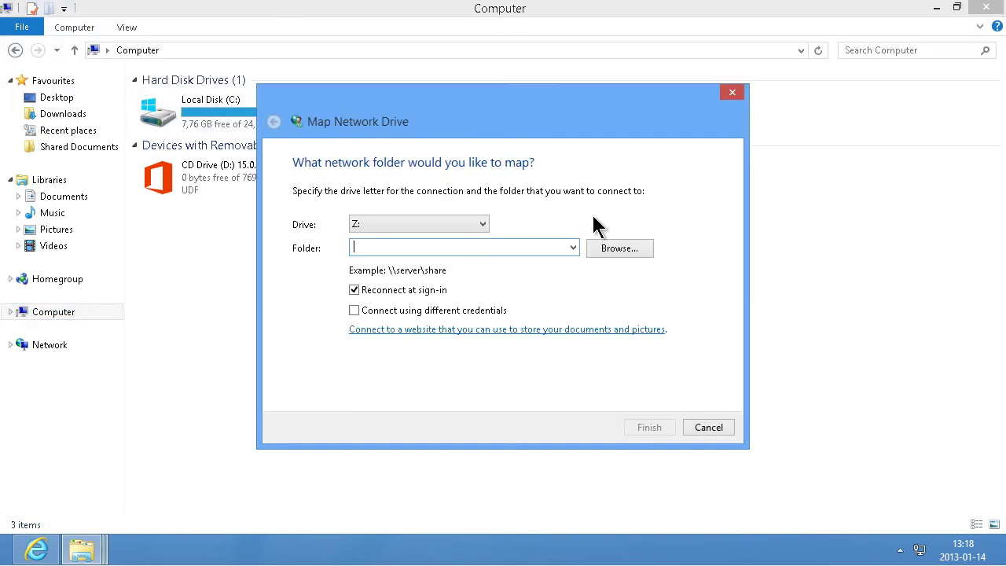
pyautogui.hotkey('ctrl', 'v')
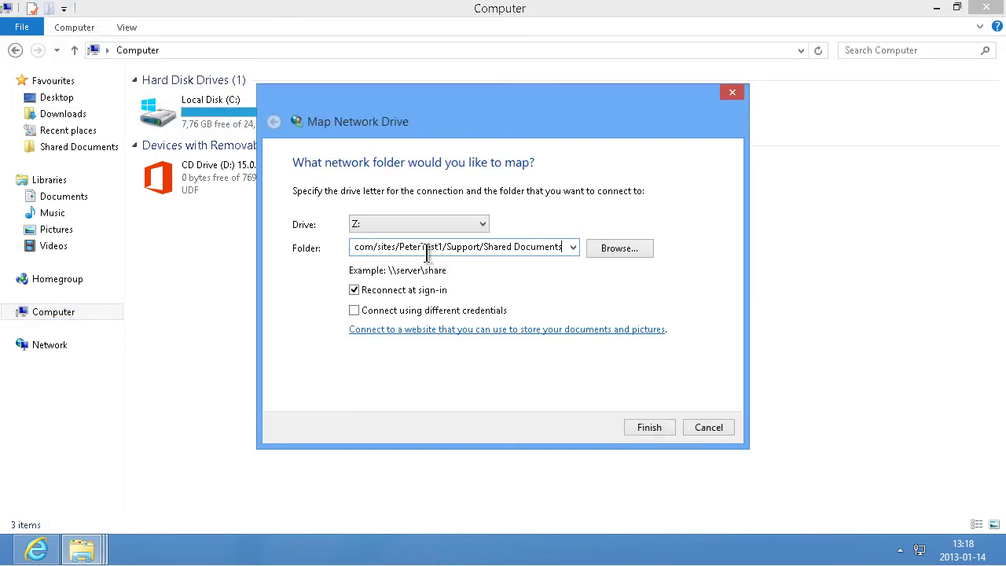
pyautogui.click(488, 223)
pyautogui.click(377, 322)
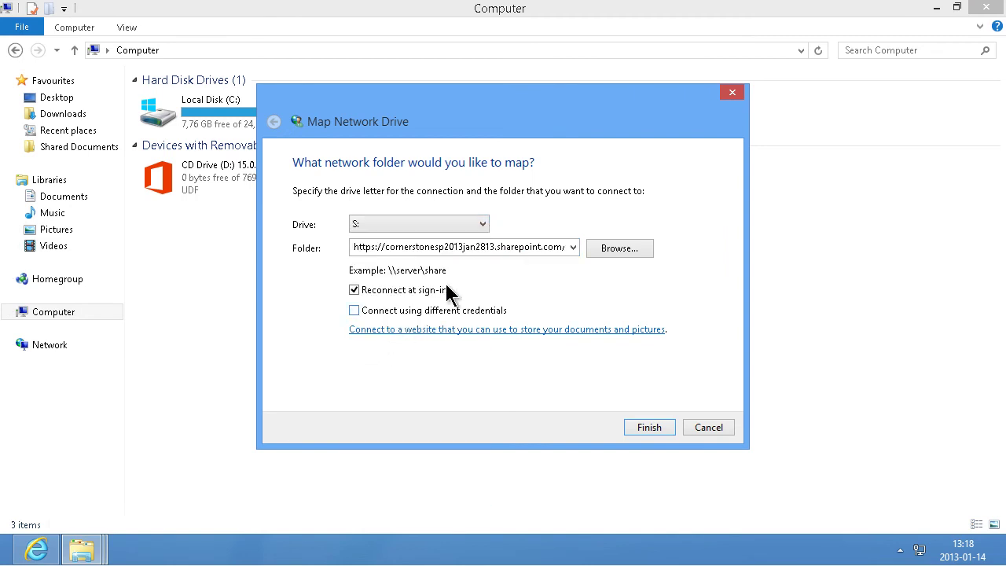
pyautogui.click(479, 250)
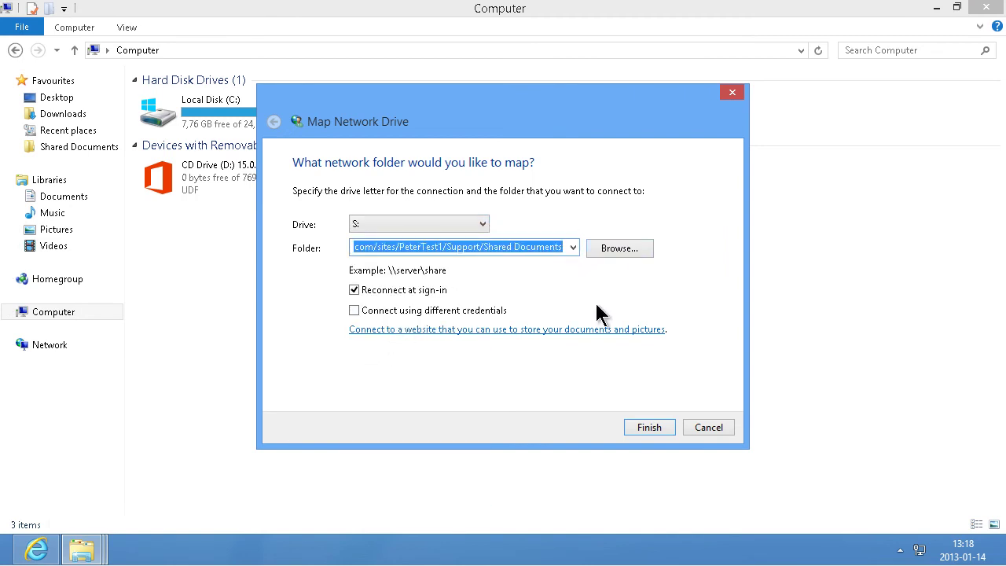
pyautogui.click(652, 430)
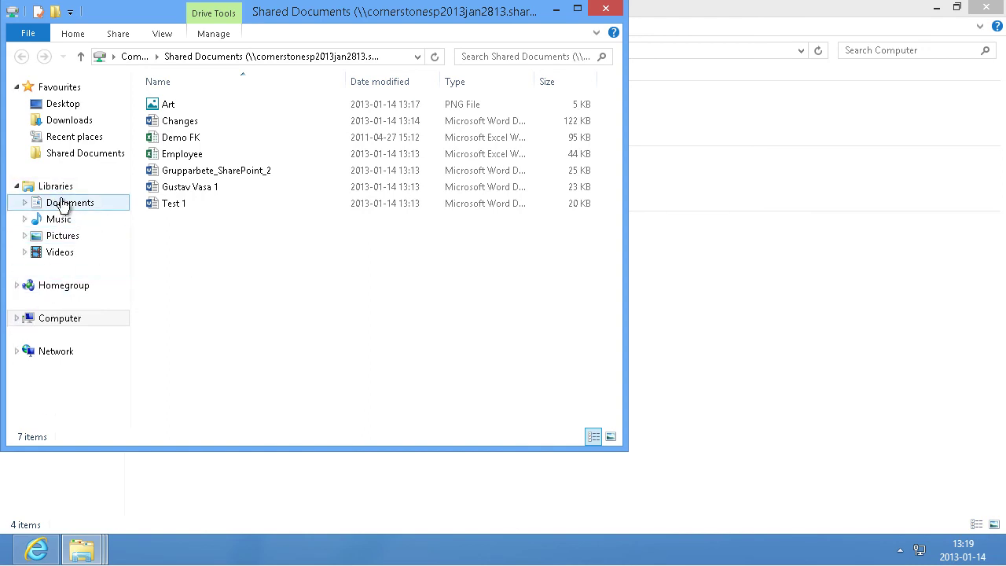
# Copy the Reuters document from the Documents library to the mapped Shared Documents network drive, and bring the Computer window forward
pyautogui.click(66, 202)
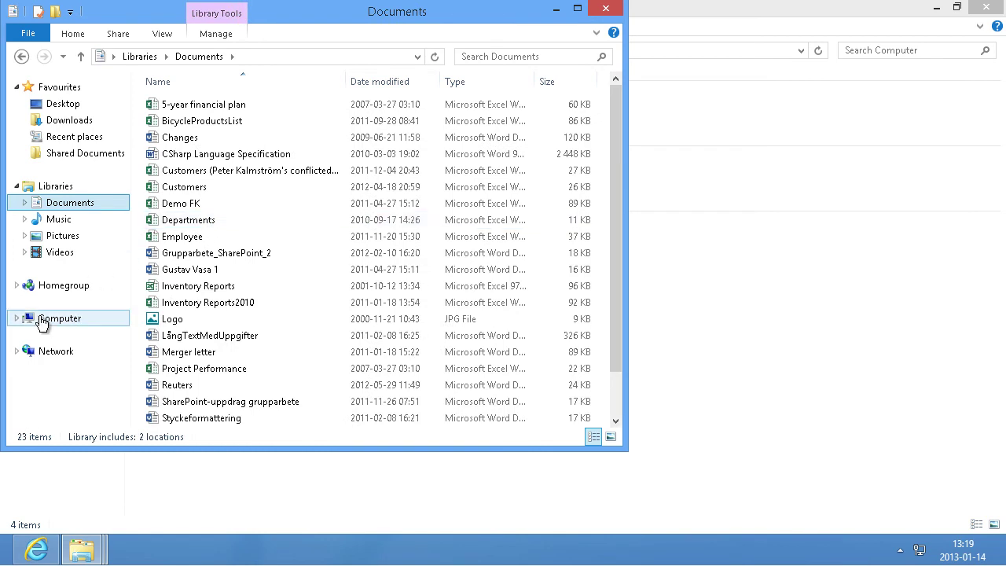
pyautogui.click(16, 318)
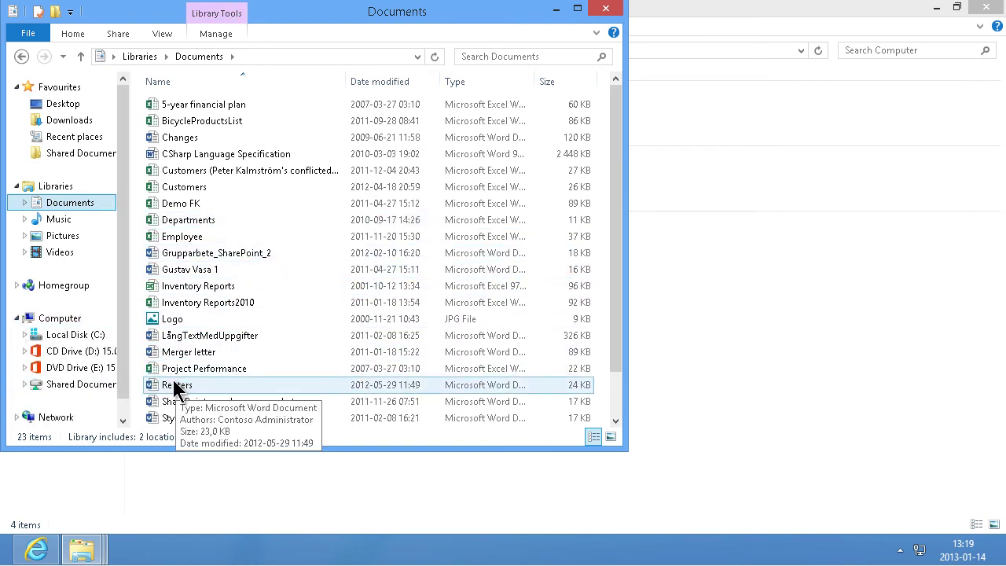
pyautogui.moveTo(176, 385); pyautogui.dragTo(88, 387)
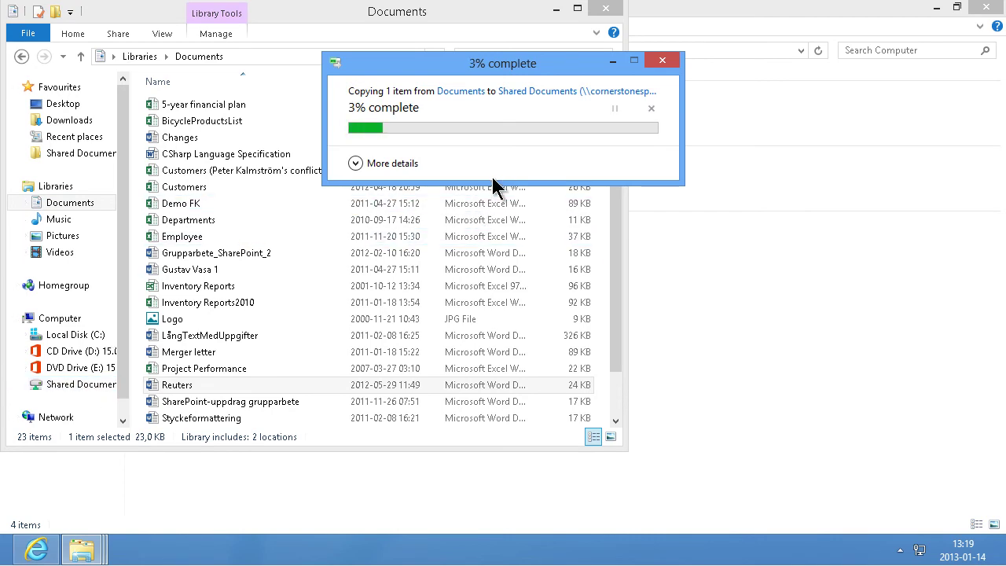
pyautogui.click(211, 483)
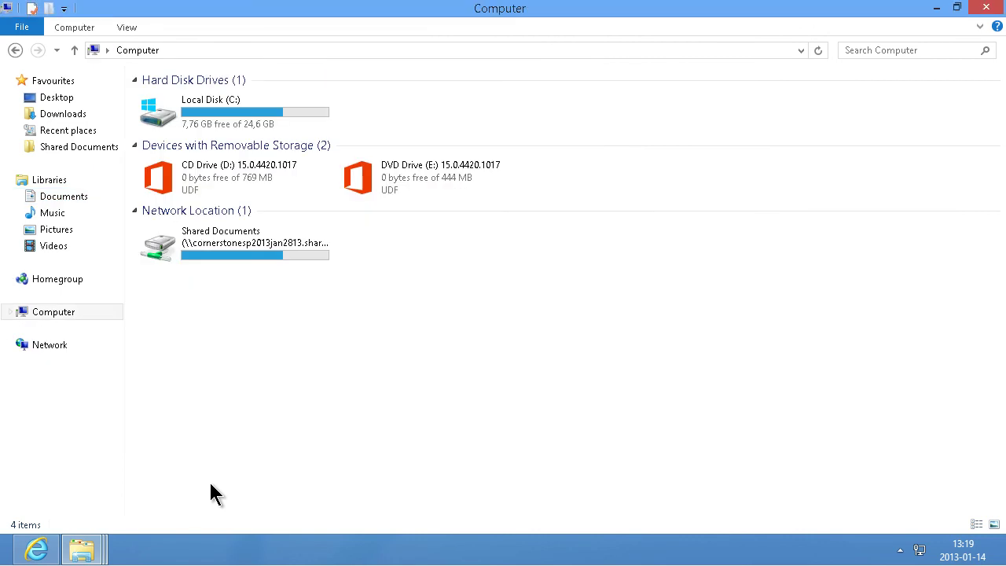
# Open Command Prompt, change to drive S:, and list its files with dir
pyautogui.press('super')
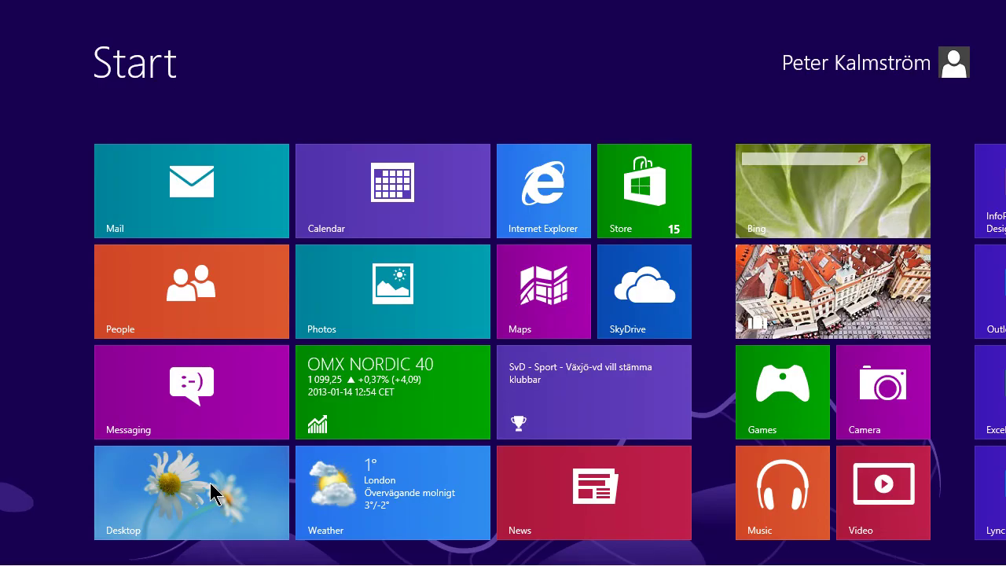
pyautogui.write('cmd')
pyautogui.press('Return')
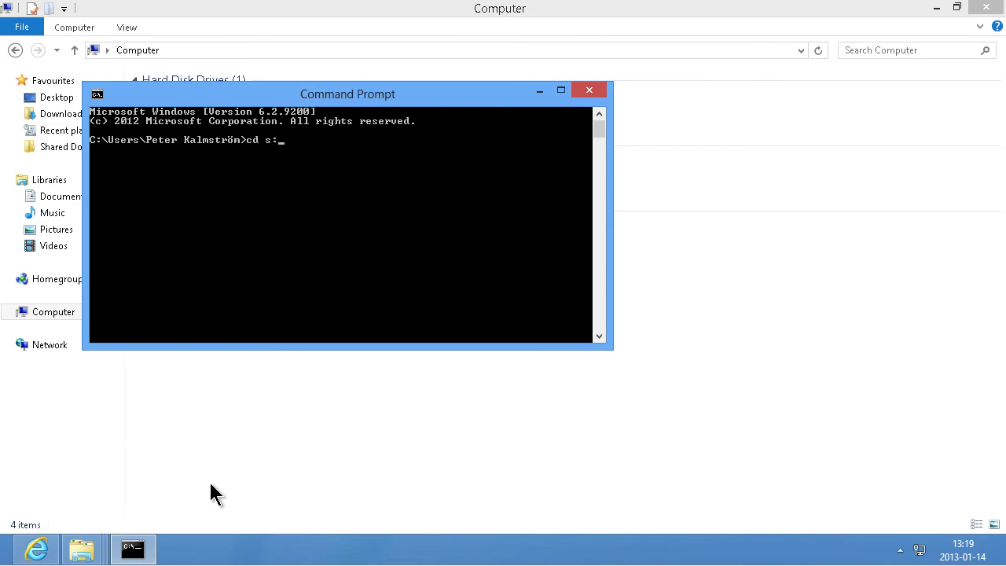
pyautogui.write('cd s:')
pyautogui.press('Return')
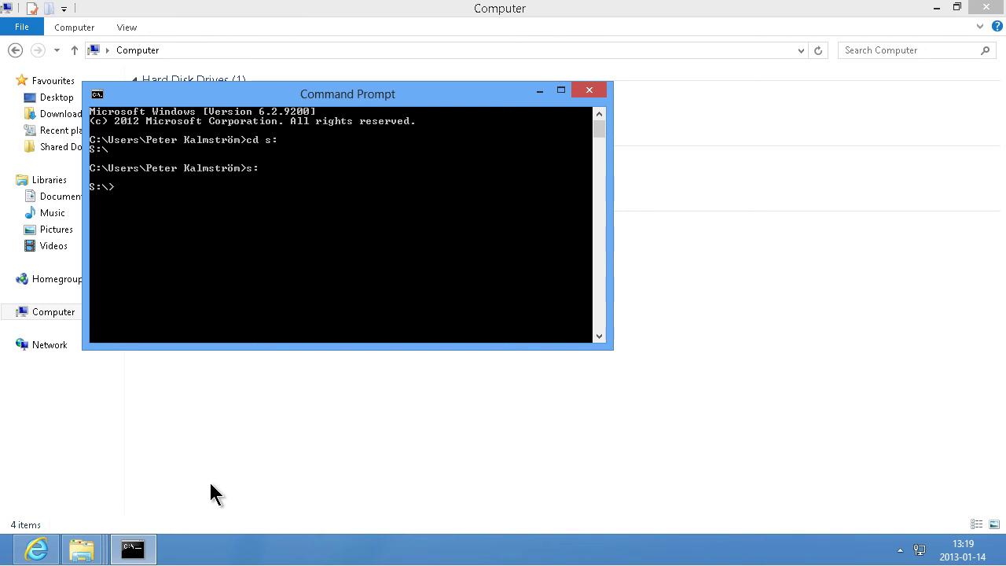
pyautogui.write('dir')
pyautogui.press('Return')
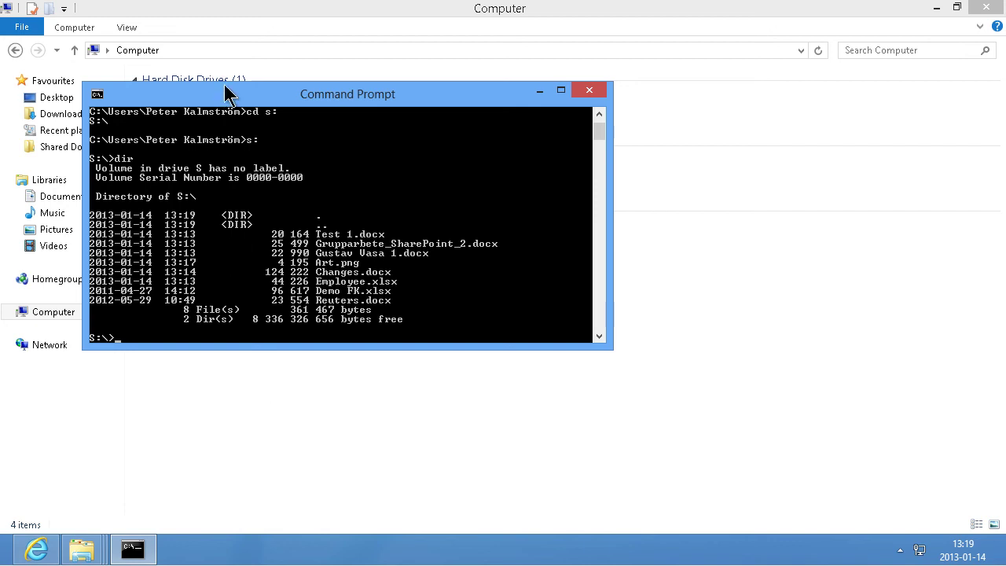
pyautogui.moveTo(234, 102); pyautogui.dragTo(299, 106)
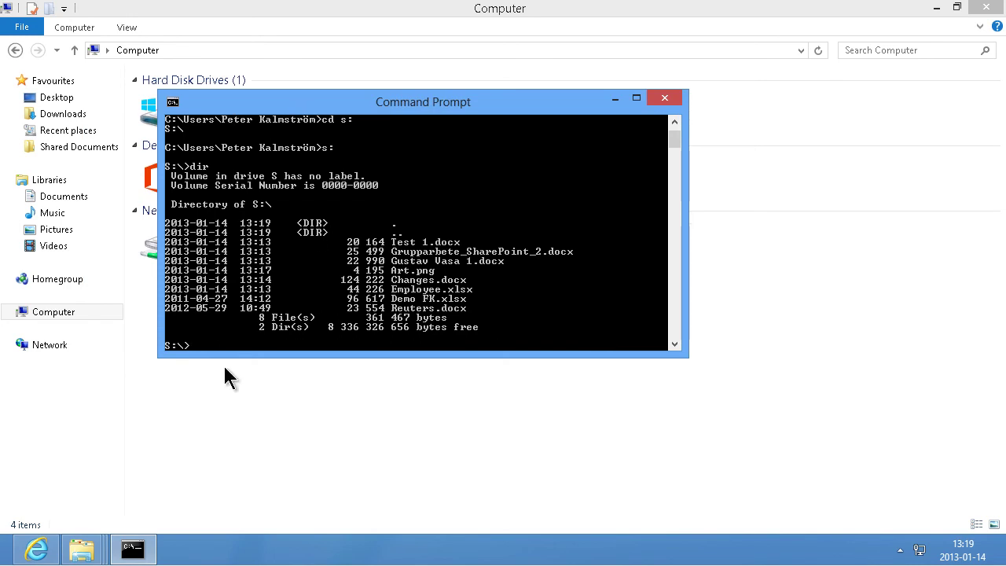
pyautogui.click(132, 548)
pyautogui.click(36, 548)
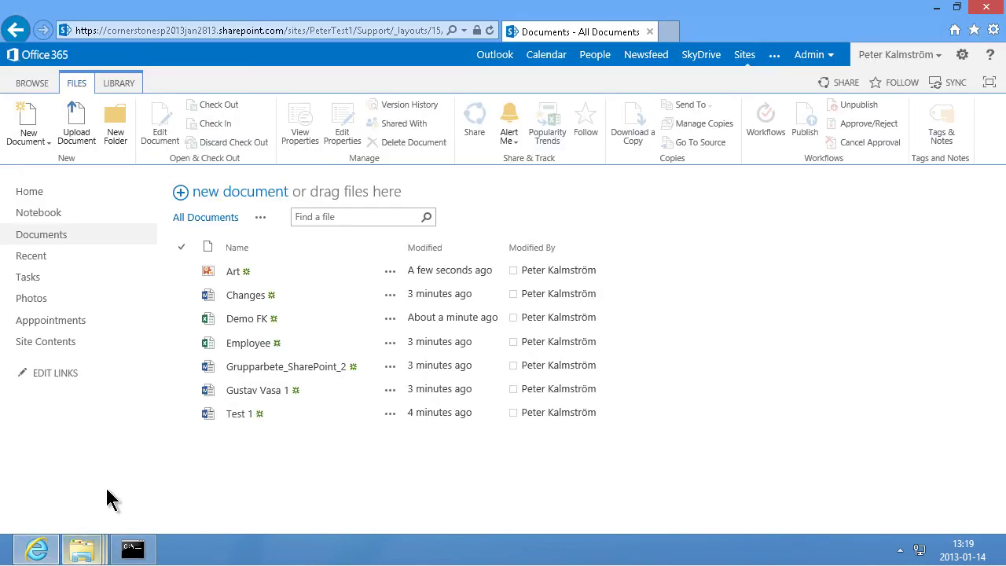
pyautogui.click(262, 30)
pyautogui.click(266, 32)
pyautogui.press('Home')
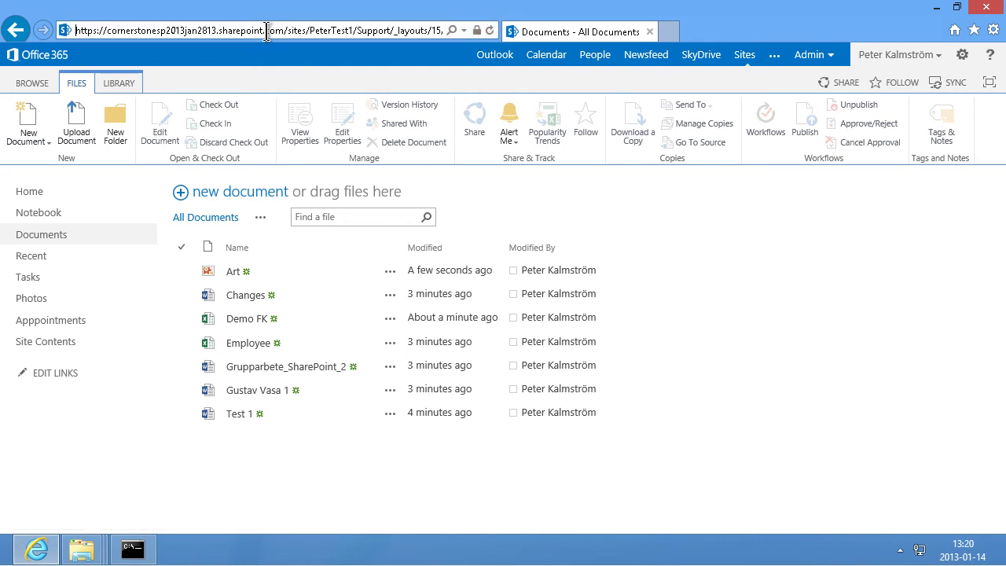
pyautogui.hotkey('shift', 'Right')
pyautogui.hotkey('shift', 'Right')
pyautogui.hotkey('shift', 'Right')
pyautogui.hotkey('shift', 'Right')
pyautogui.hotkey('shift', 'Right')
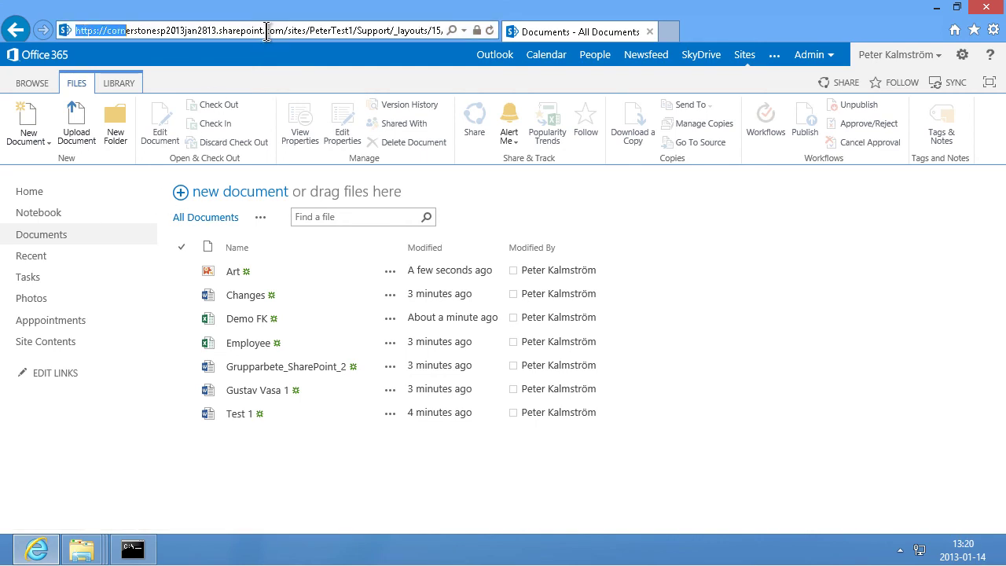
pyautogui.hotkey('shift', 'Right')
pyautogui.hotkey('shift', 'Right')
pyautogui.hotkey('shift', 'Right')
pyautogui.hotkey('shift', 'Right')
pyautogui.hotkey('shift', 'Right')
pyautogui.hotkey('shift', 'Right')
pyautogui.hotkey('shift', 'Right')
pyautogui.hotkey('shift', 'Right')
pyautogui.hotkey('shift', 'Right')
pyautogui.hotkey('shift', 'Right')
pyautogui.hotkey('shift', 'Right')
pyautogui.hotkey('shift', 'Right')
pyautogui.hotkey('shift', 'Right')
pyautogui.hotkey('shift', 'Right')
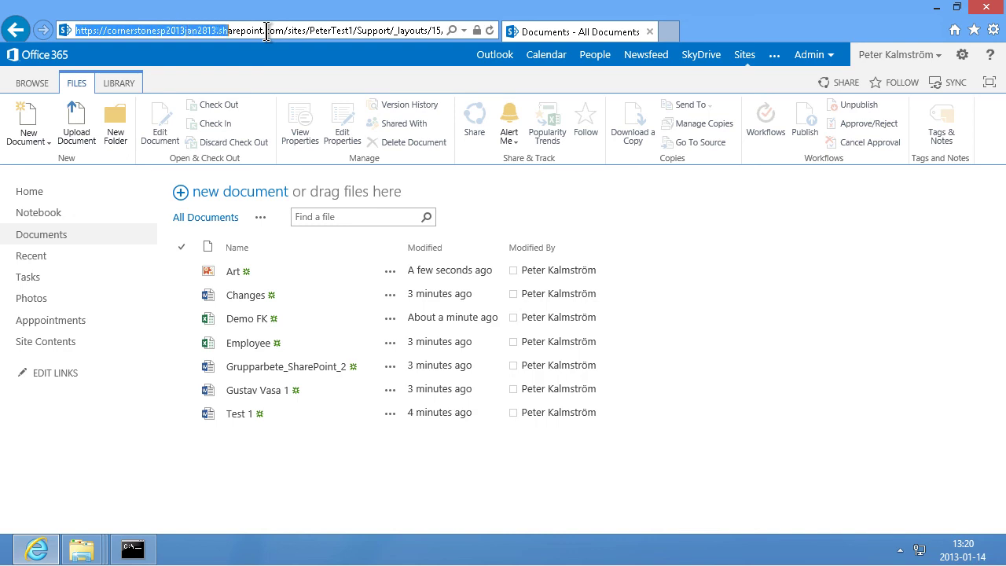
pyautogui.hotkey('shift', 'Right')
pyautogui.hotkey('shift', 'Right')
pyautogui.hotkey('shift', 'Right')
pyautogui.hotkey('shift', 'Right')
pyautogui.hotkey('shift', 'Right')
pyautogui.hotkey('shift', 'Right')
pyautogui.hotkey('shift', 'Right')
pyautogui.hotkey('shift', 'Right')
pyautogui.hotkey('shift', 'Right')
pyautogui.hotkey('shift', 'Right')
pyautogui.hotkey('shift', 'Right')
pyautogui.hotkey('shift', 'Right')
pyautogui.hotkey('shift', 'Right')
pyautogui.hotkey('shift', 'Right')
pyautogui.hotkey('shift', 'Right')
pyautogui.hotkey('shift', 'Right')
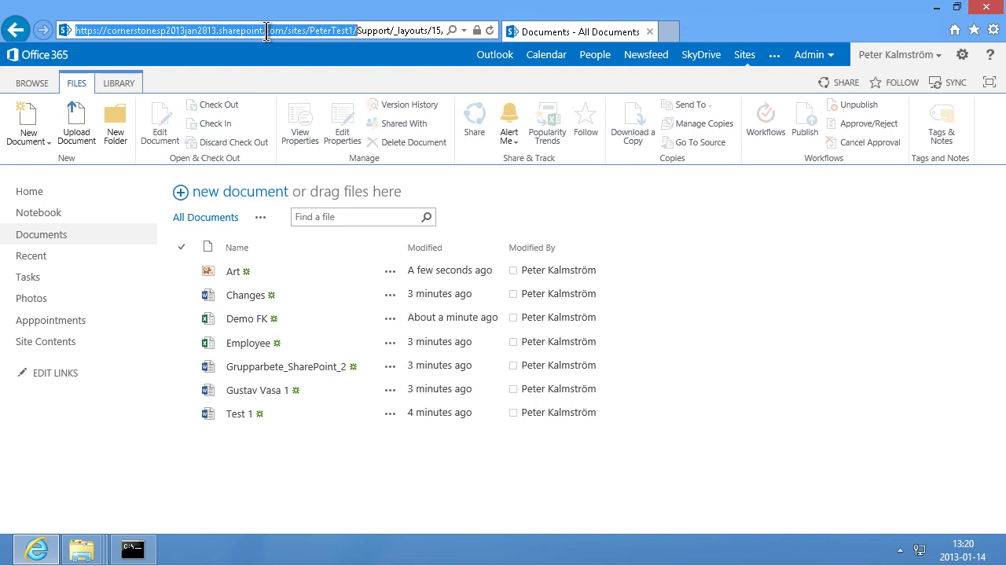
pyautogui.press('super')
pyautogui.write('des')
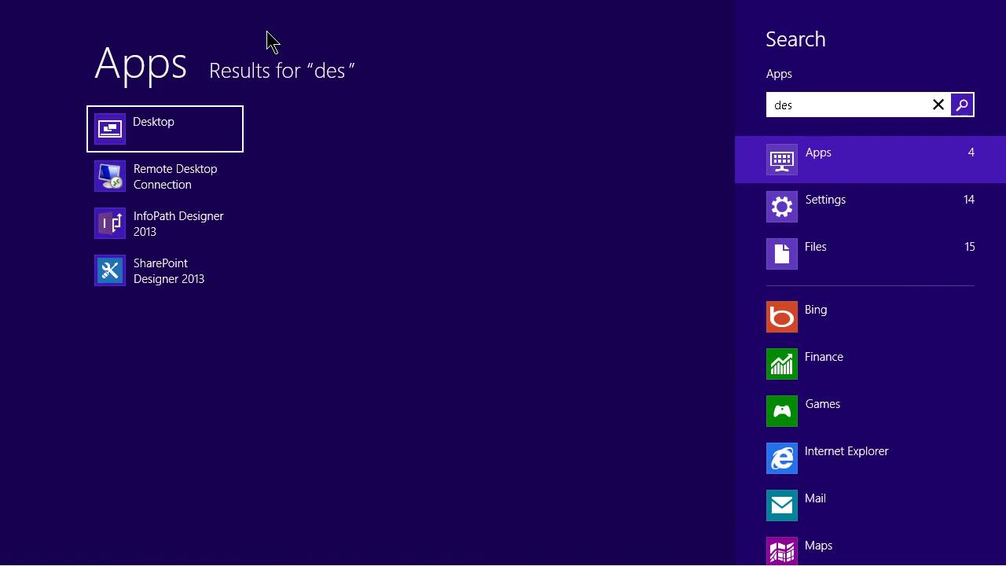
pyautogui.press('Return')
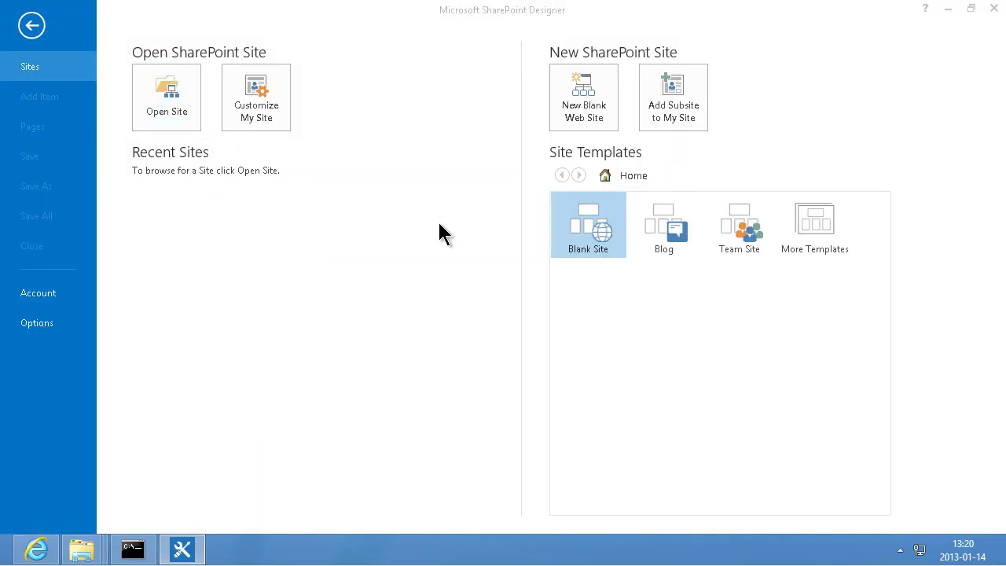
pyautogui.write('https://cornerstonesp2013jan2813.sharepoint.com/sites/PeterTest1/')
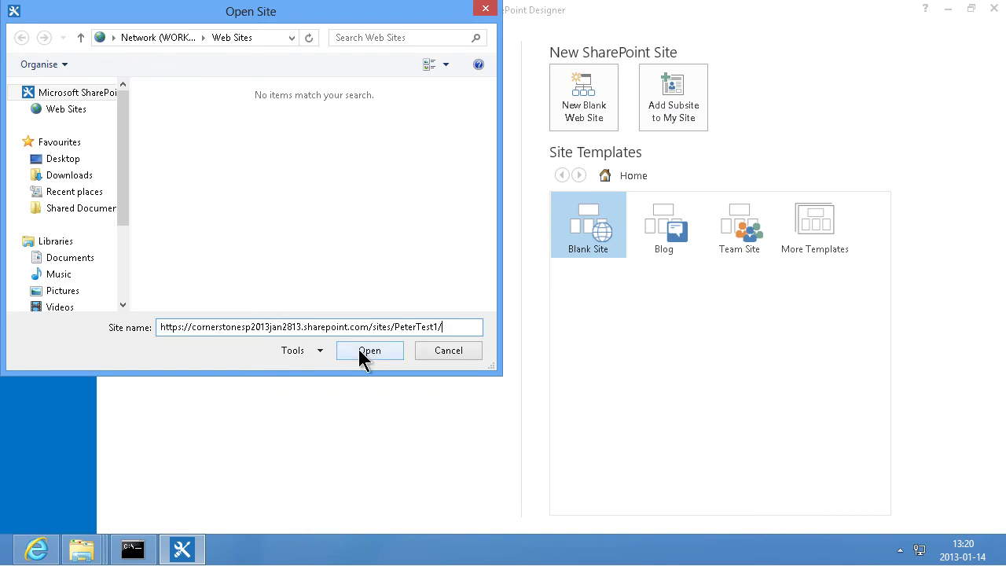
pyautogui.click(391, 355)
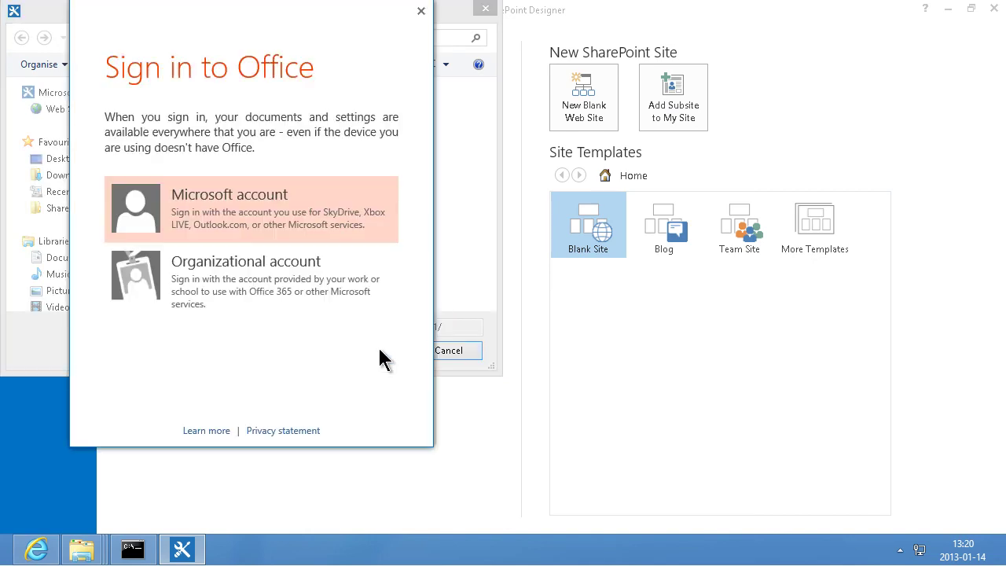
# Sign in with the organizational account's user ID and password, and accept the recommended settings including the Microsoft Update permission
pyautogui.click(286, 307)
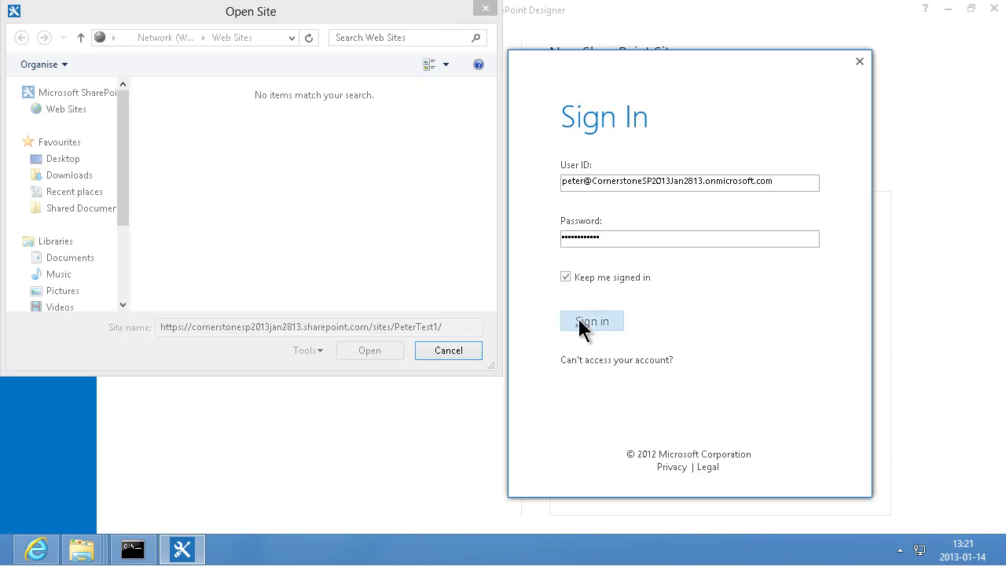
pyautogui.click(588, 322)
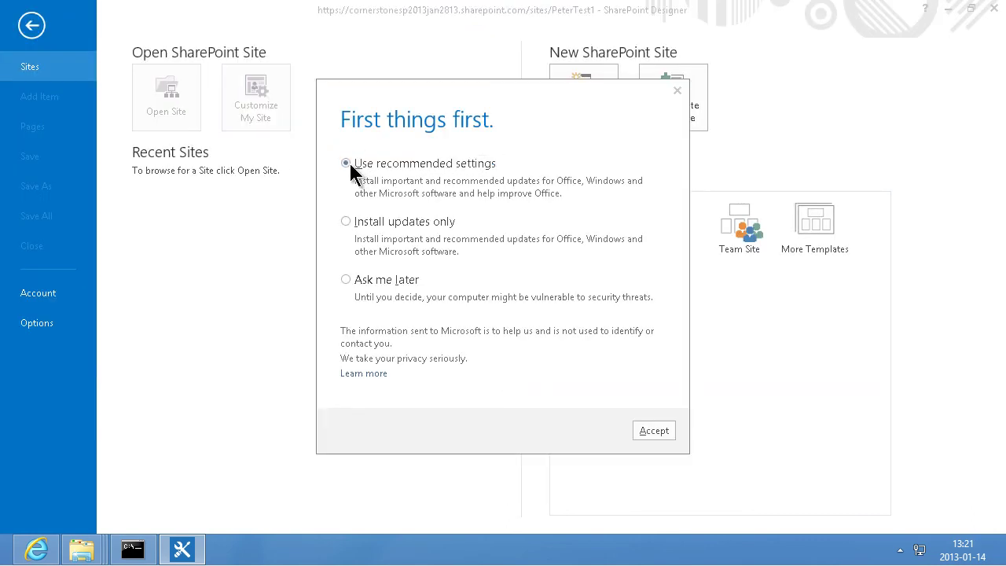
pyautogui.click(651, 425)
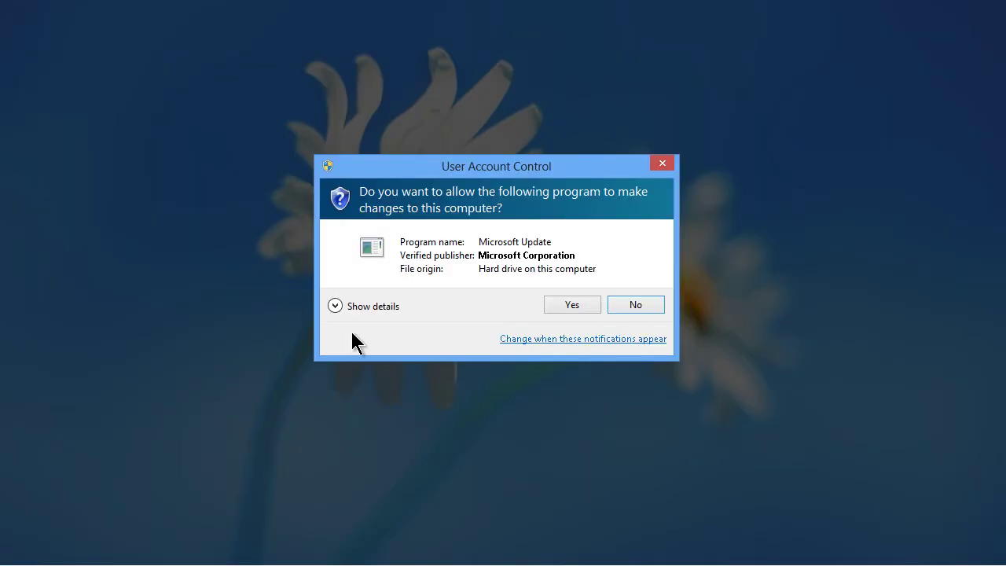
pyautogui.click(588, 308)
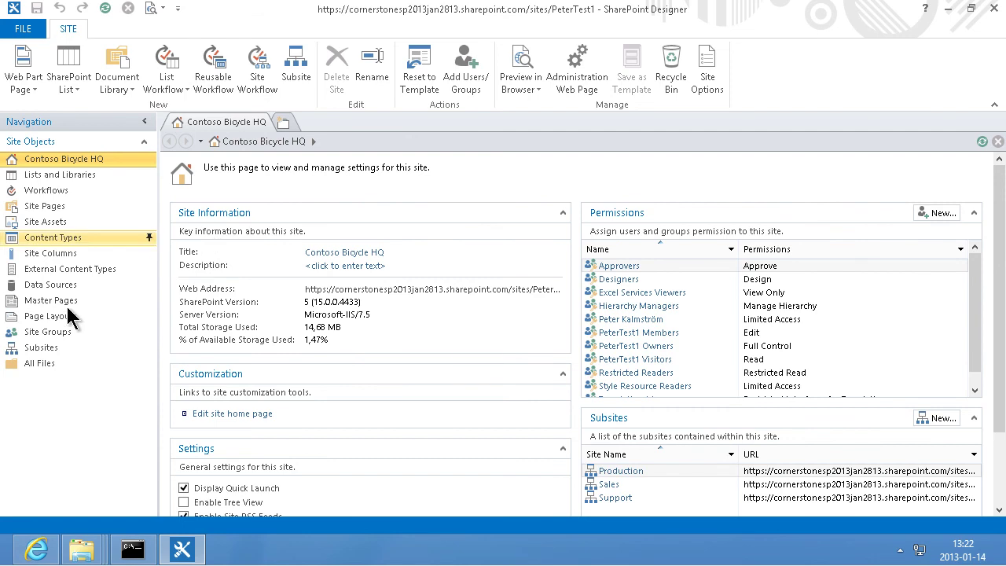
# Open the Support subsite's Shared Documents folder in All Files, and view the Import dialog without adding any files
pyautogui.click(49, 348)
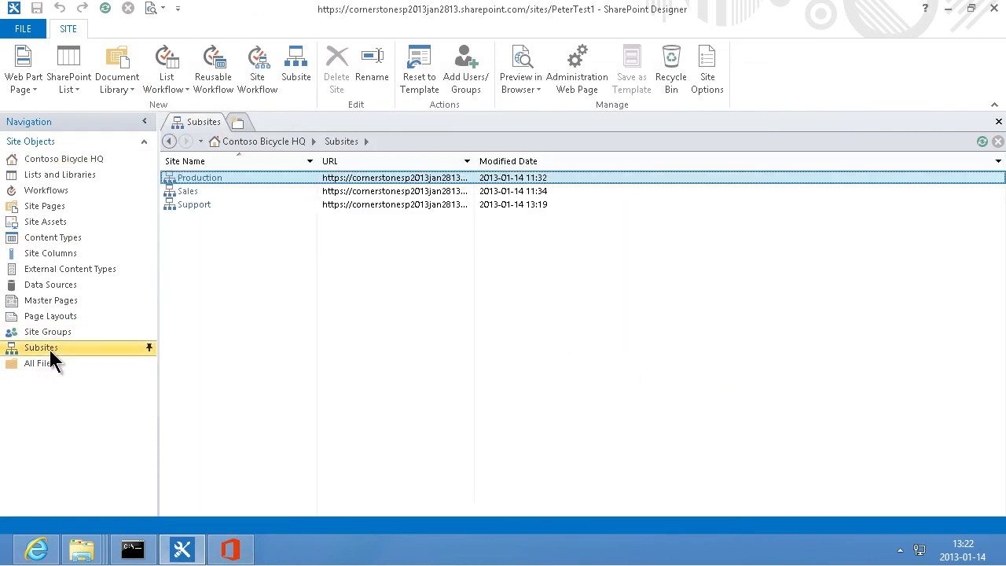
pyautogui.click(197, 206)
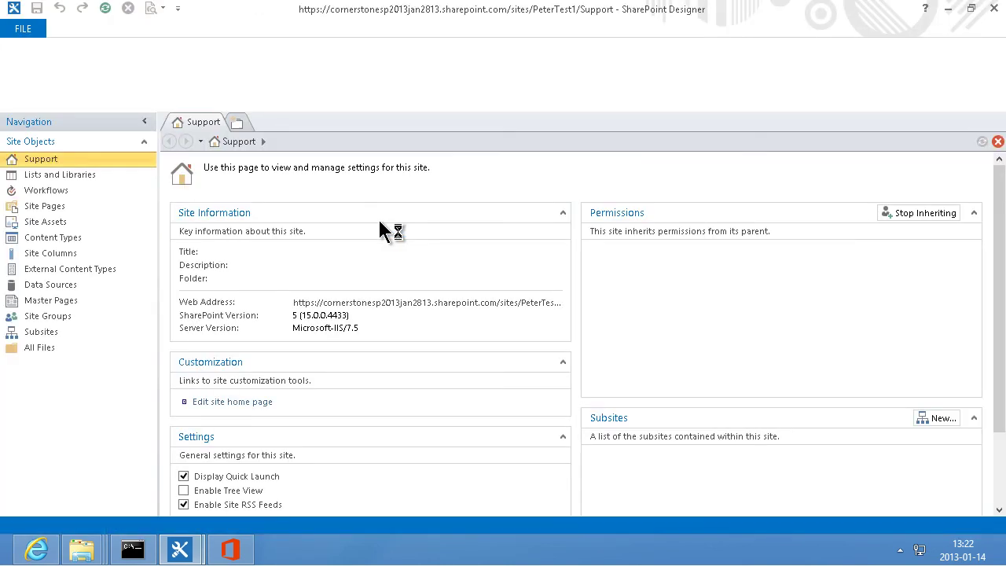
pyautogui.click(45, 346)
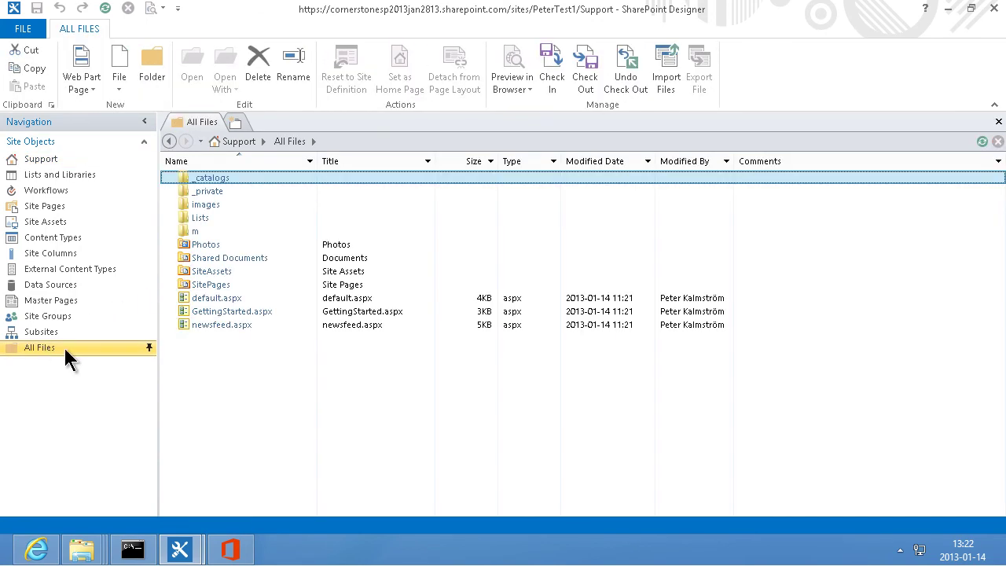
pyautogui.doubleClick(230, 266)
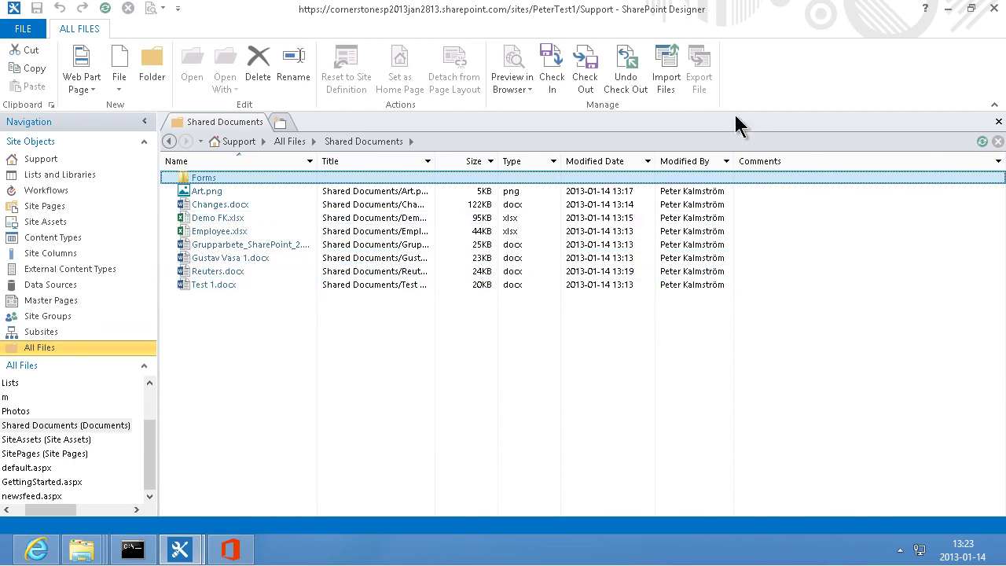
pyautogui.click(666, 71)
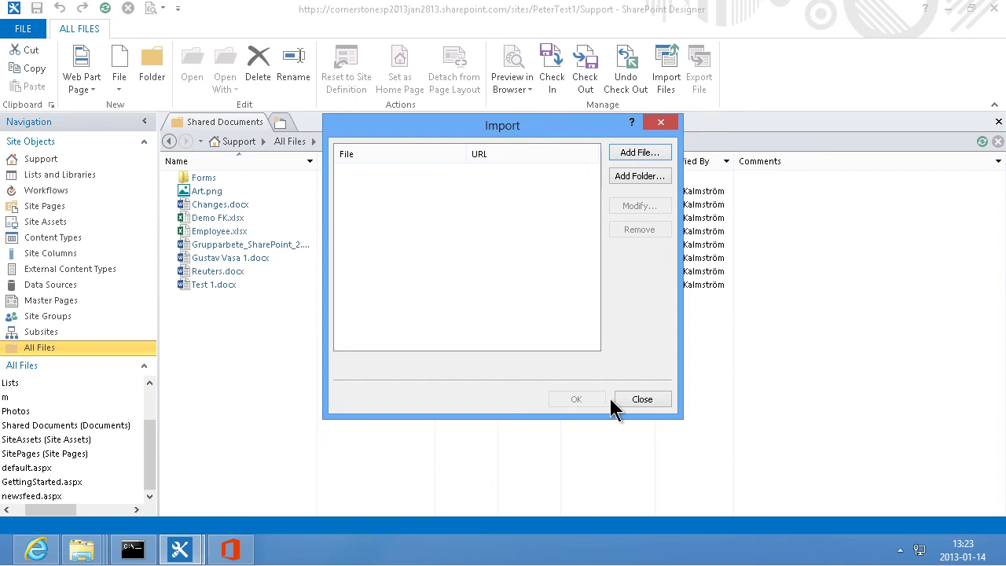
pyautogui.click(637, 399)
# Import Grupparbete_SharePoint_2 and Gustav Vasa 1 from the Documents library in File Explorer into the Support site's Shared Documents folder
pyautogui.moveTo(94, 556)
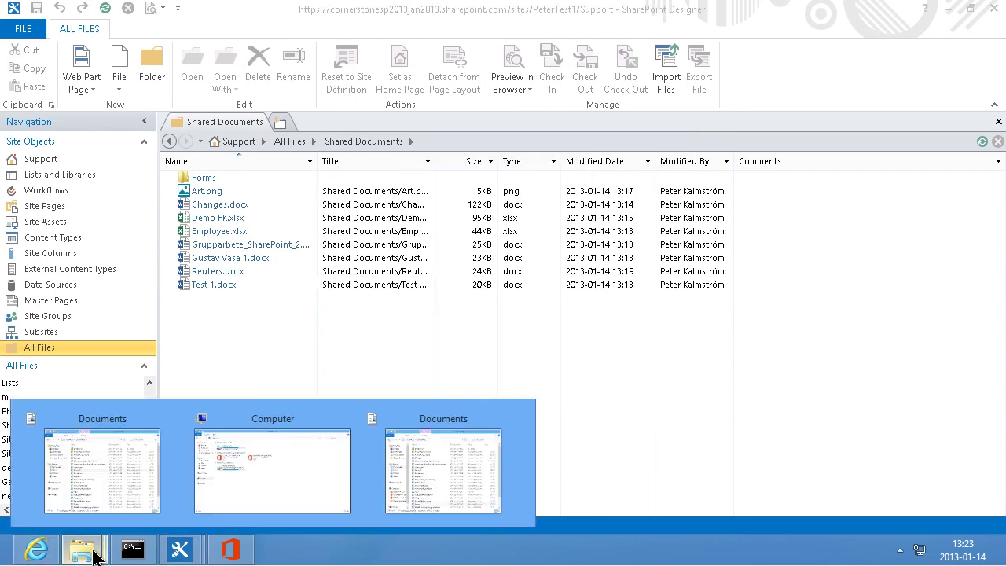
pyautogui.click(137, 455)
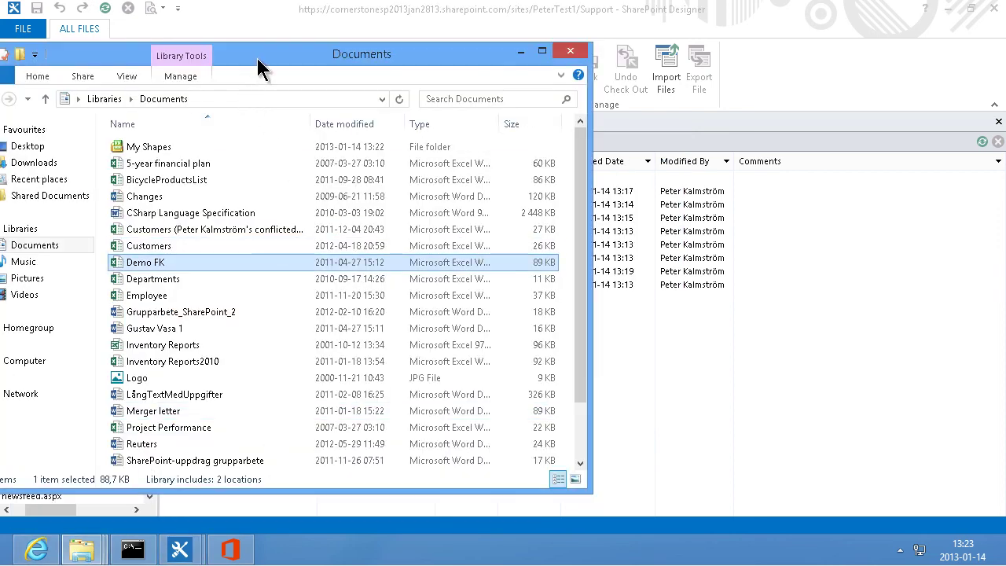
pyautogui.moveTo(262, 68); pyautogui.dragTo(765, 93)
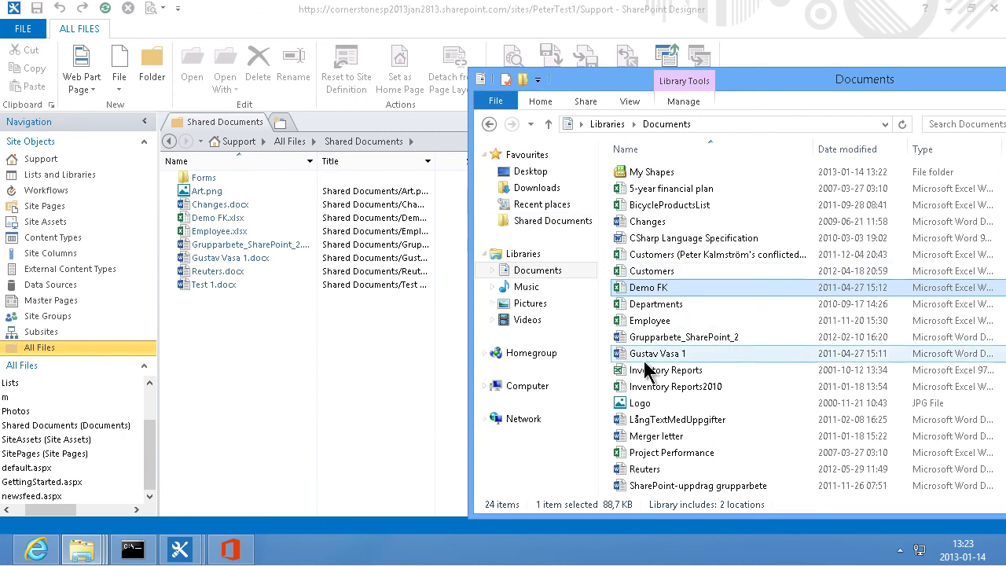
pyautogui.click(662, 338)
pyautogui.keyDown('ctrl'); pyautogui.click(678, 354); pyautogui.keyUp('ctrl')
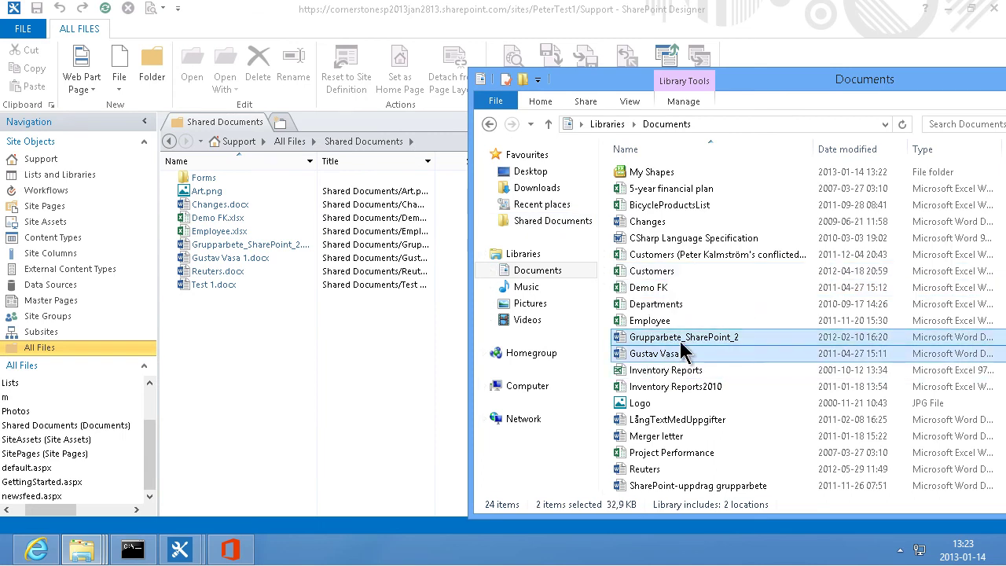
pyautogui.moveTo(682, 352); pyautogui.dragTo(301, 349)
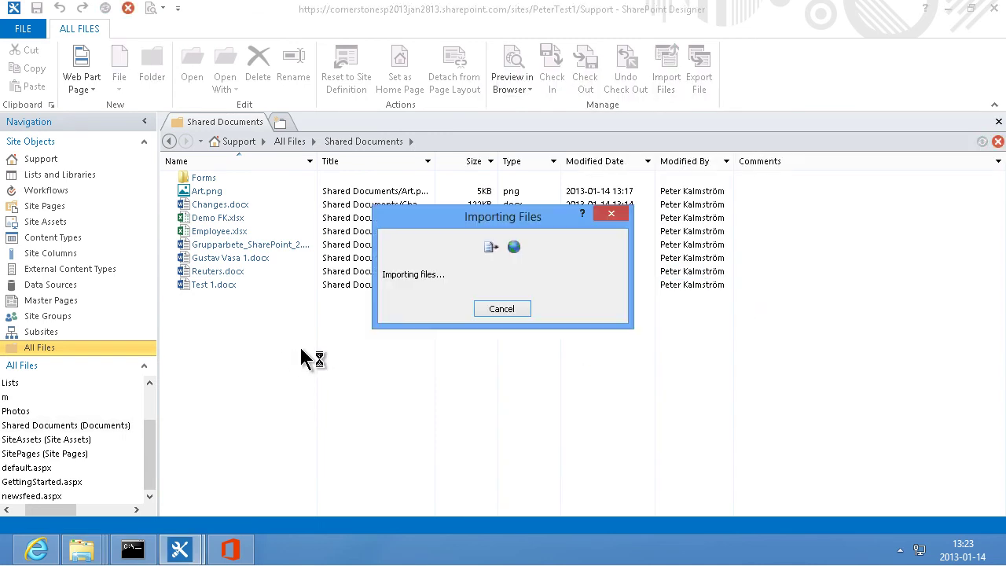
pyautogui.click(470, 325)
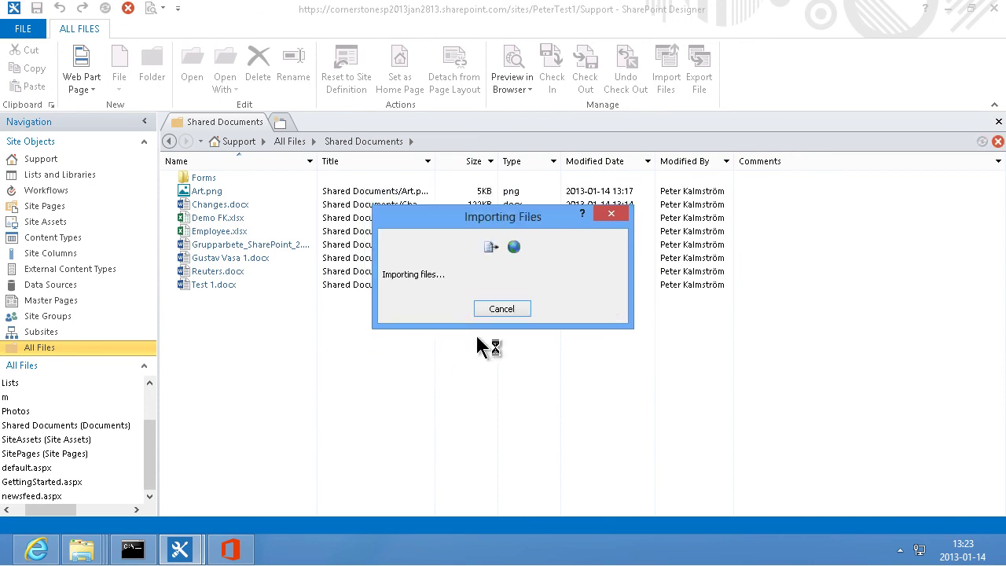